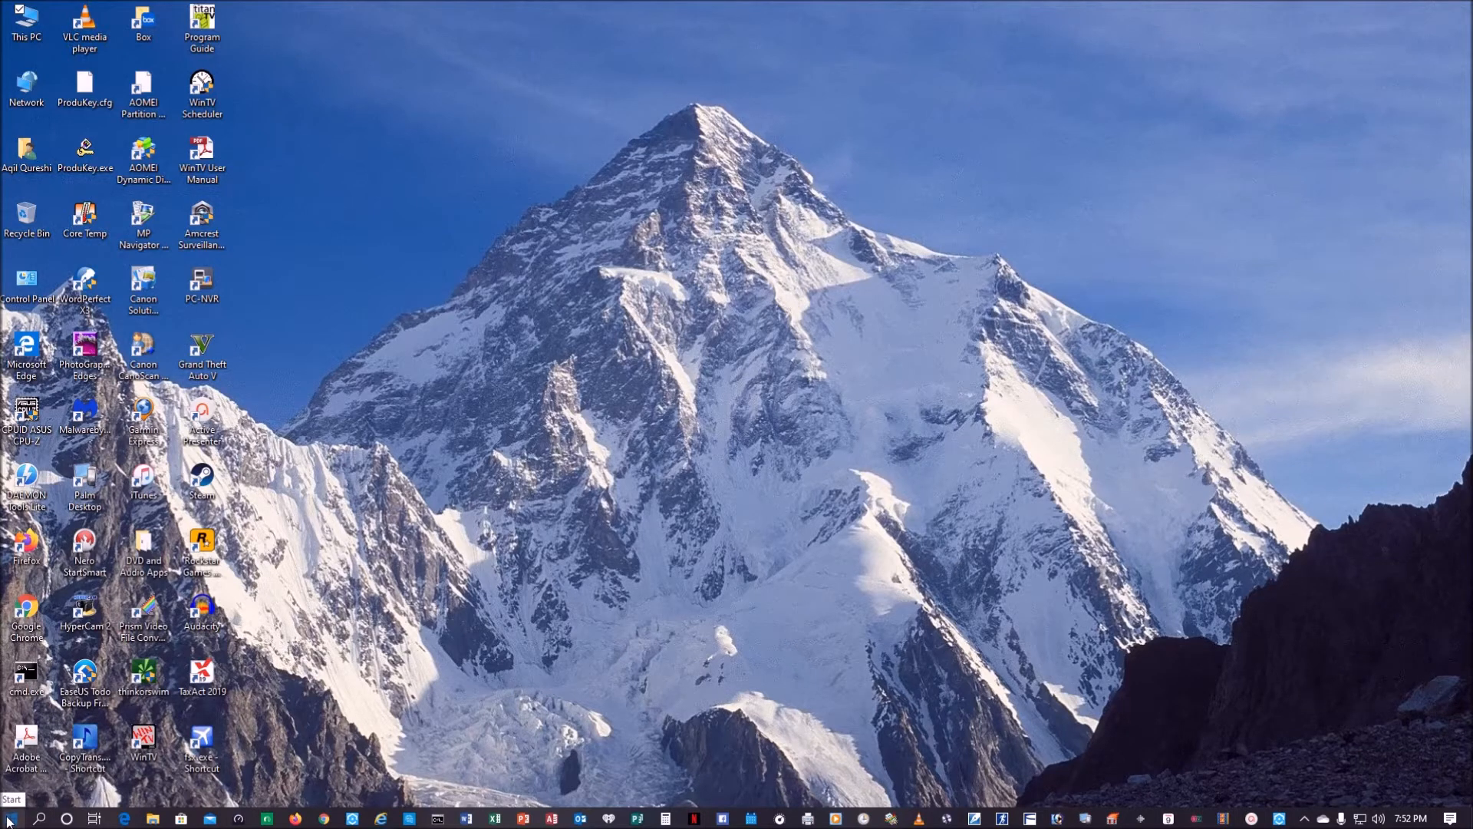
Step: Go through the Windows 7 backup setup with drive H: and Windows choosing the contents, up to the settings review, and cancel it
double_click(26, 281)
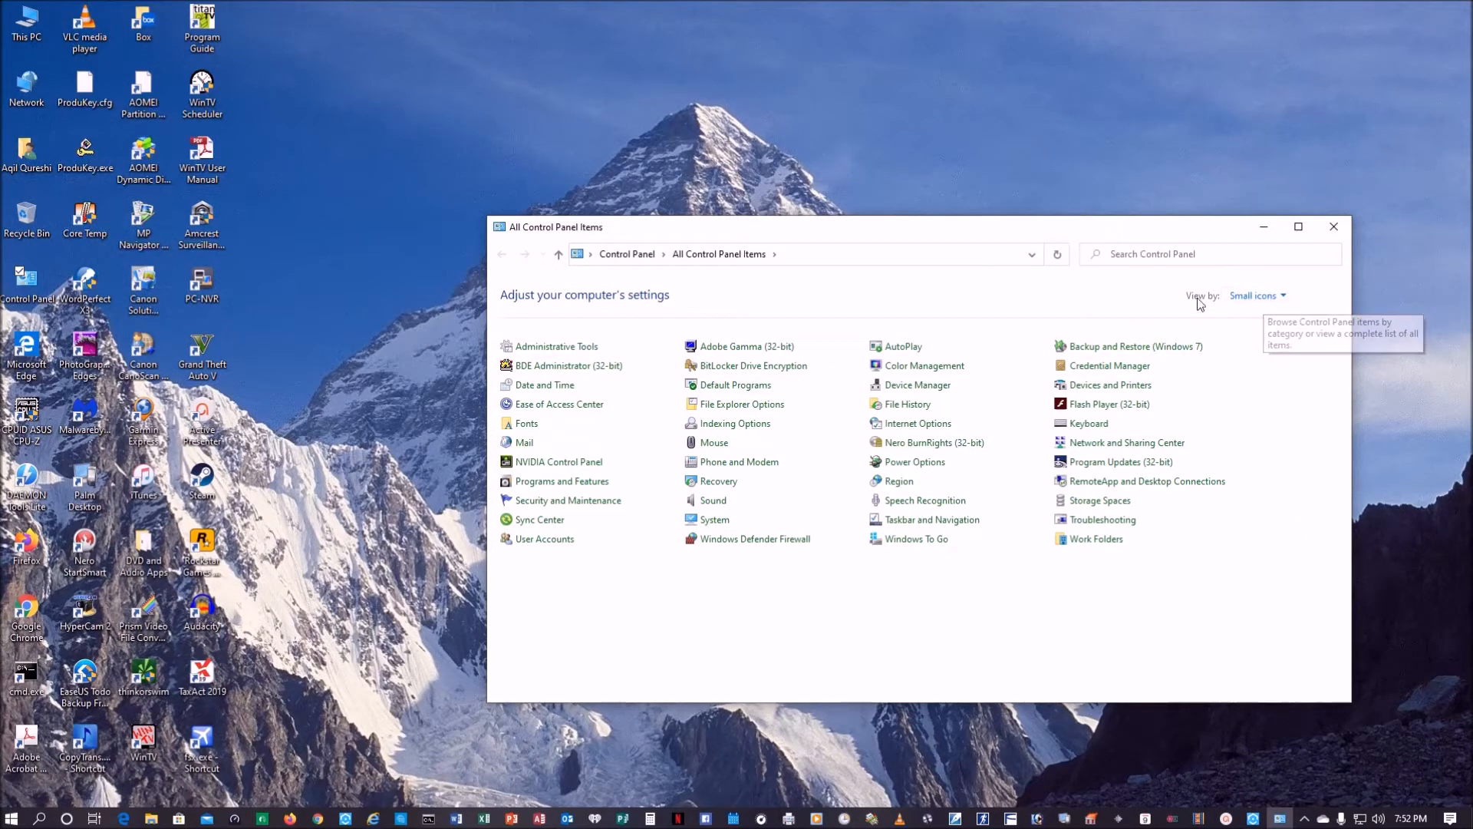
left_click(1114, 349)
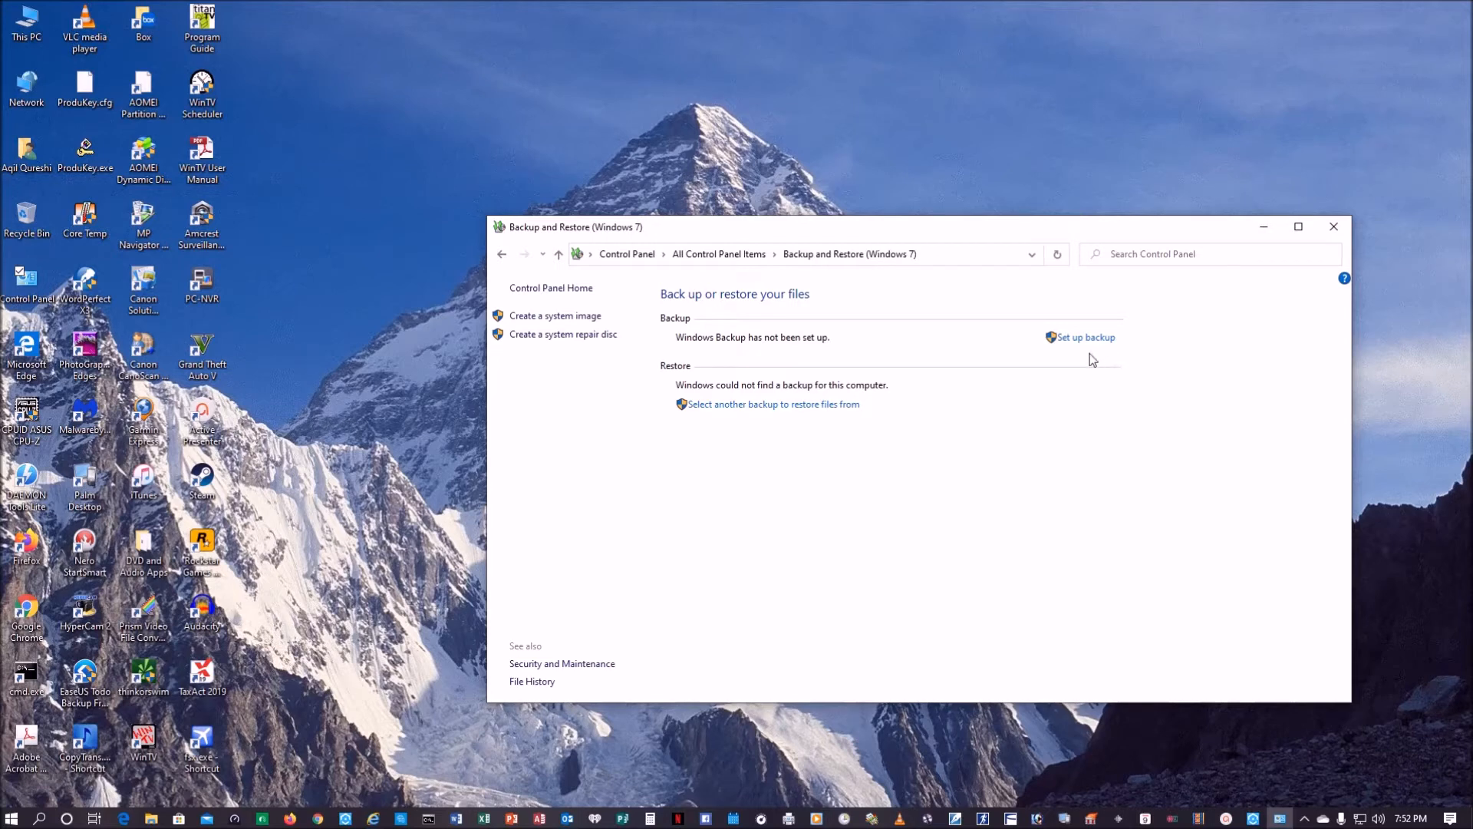
left_click(1100, 342)
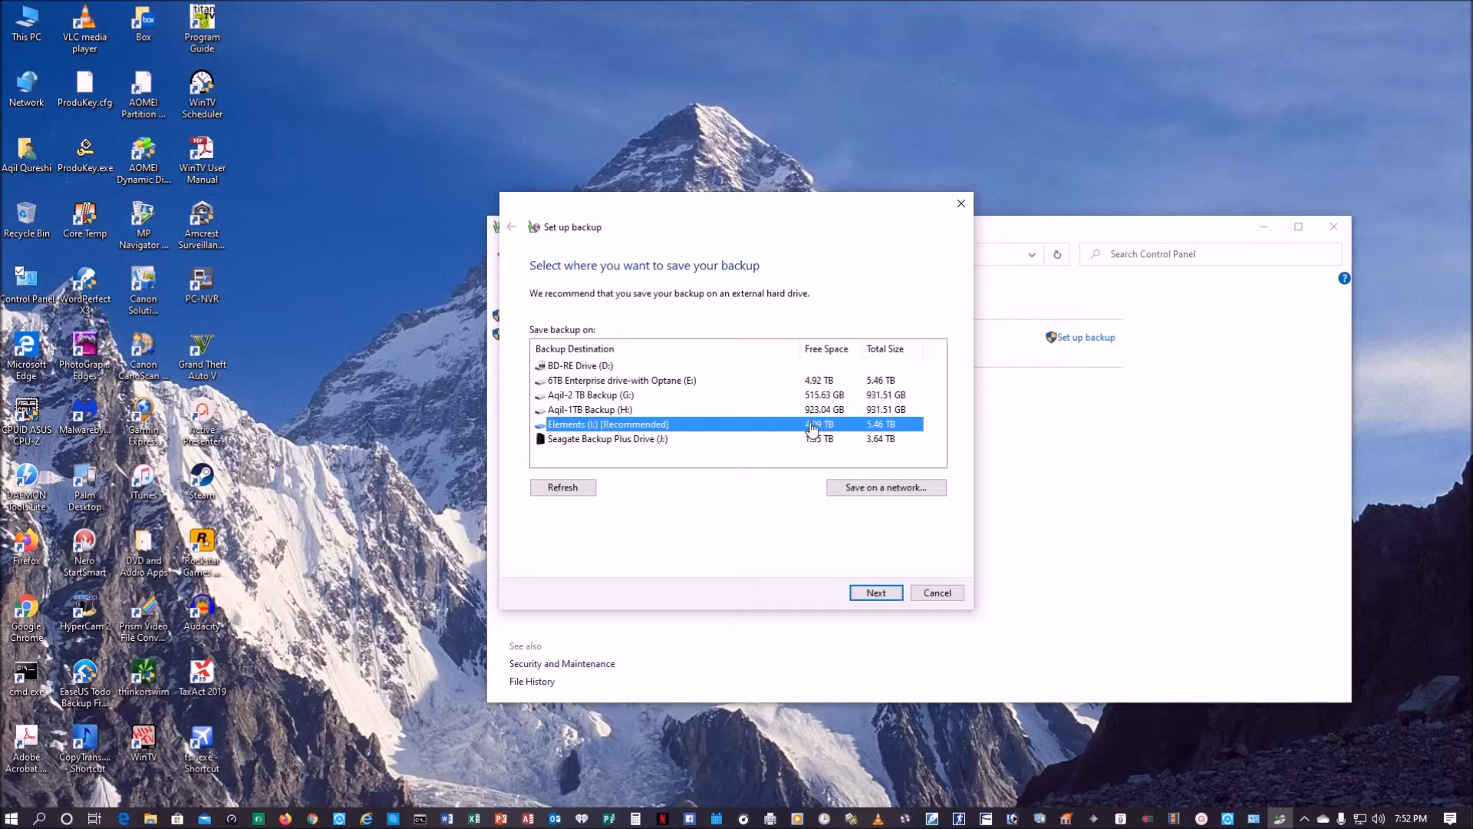
left_click(623, 411)
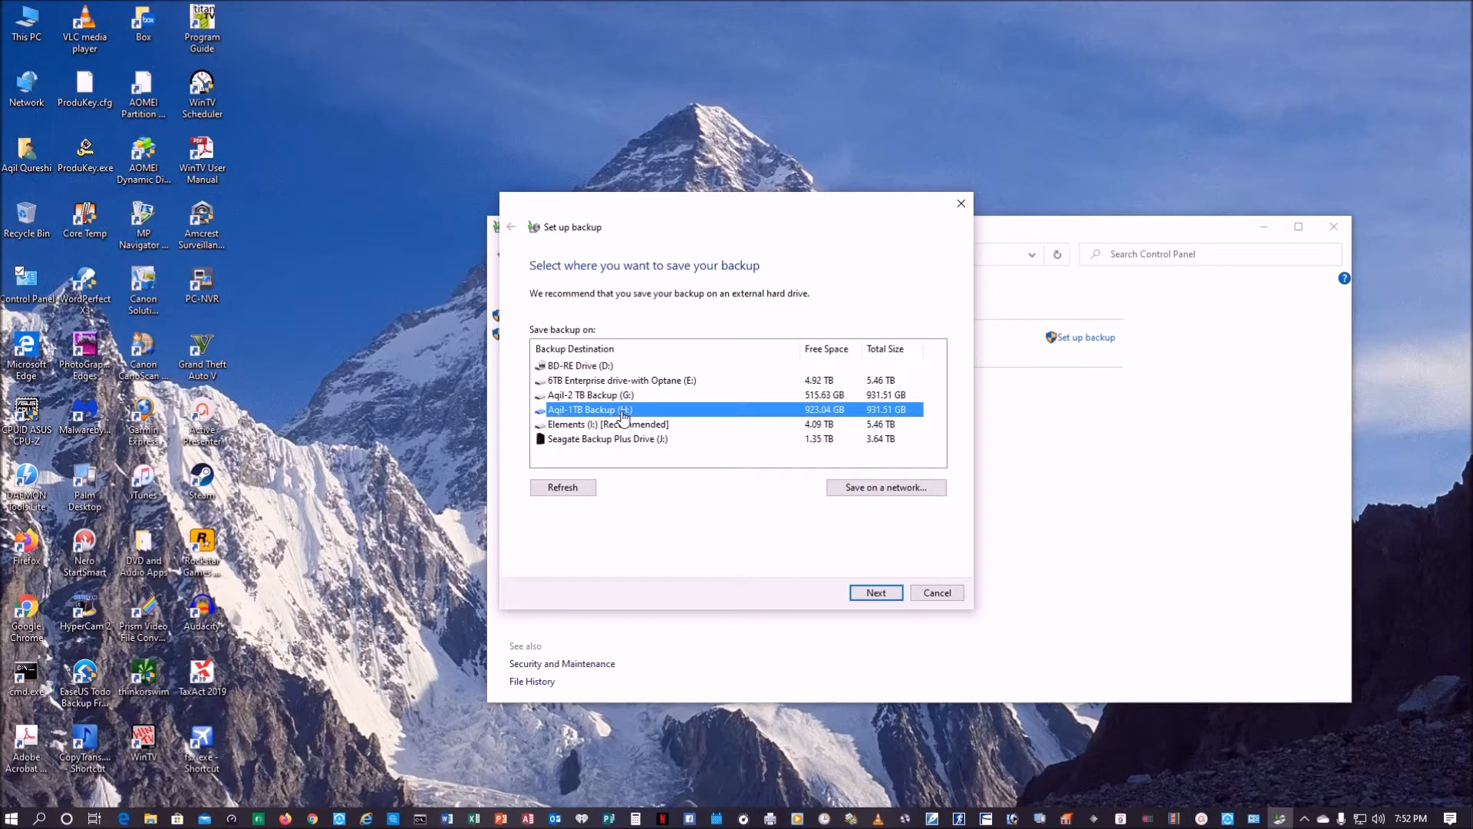
left_click(876, 593)
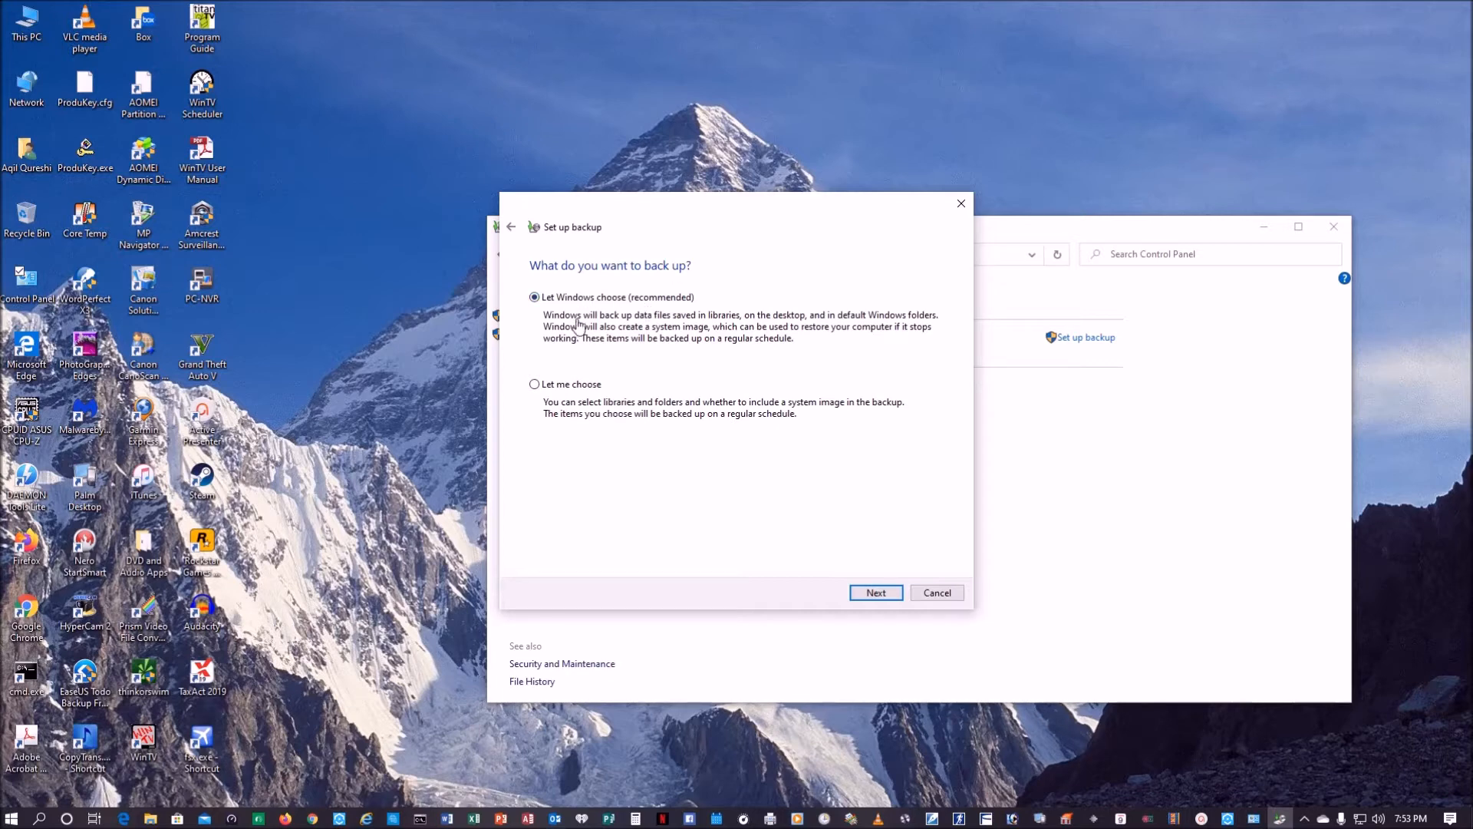
left_click(887, 596)
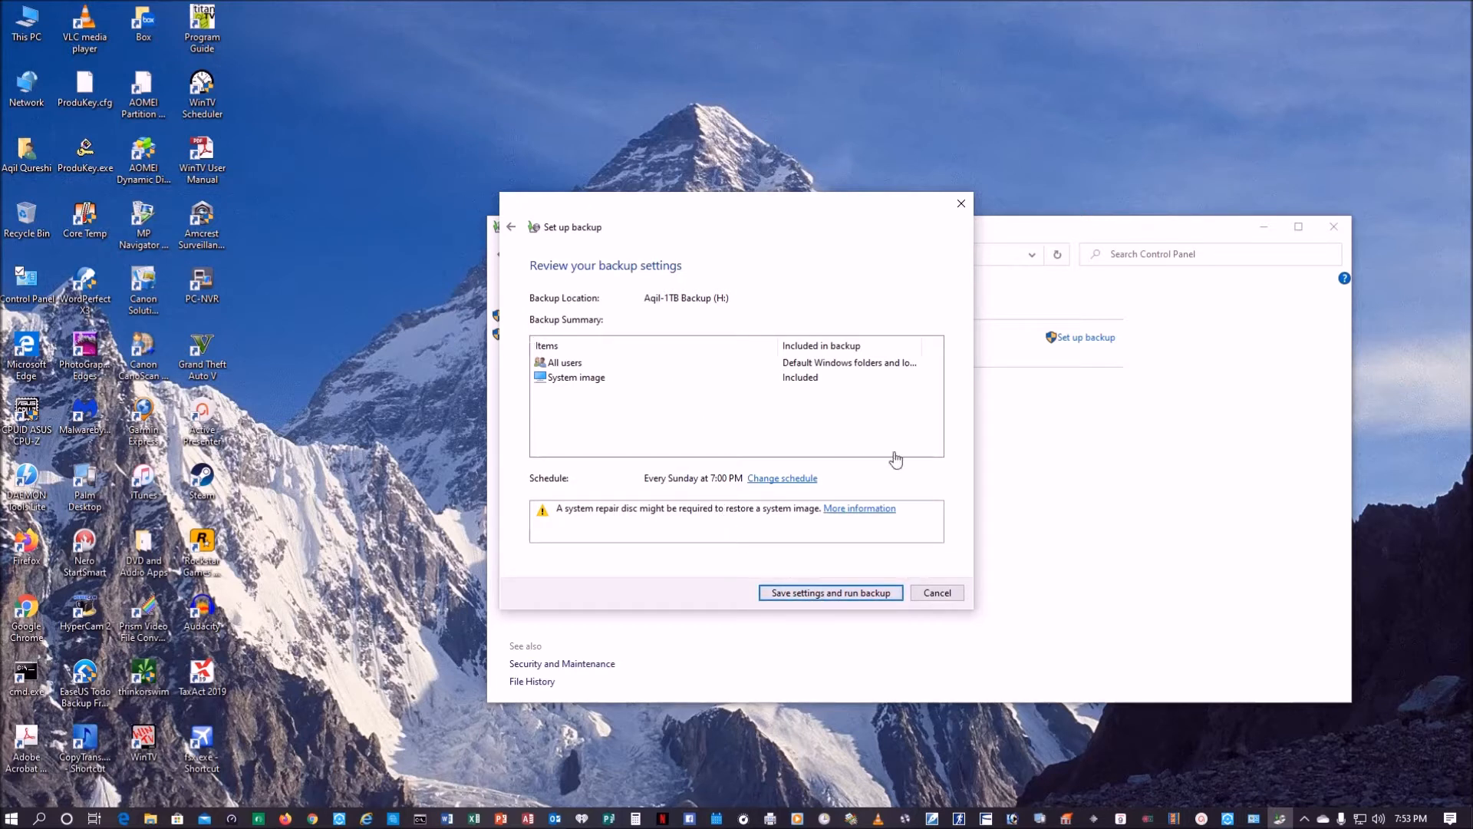
left_click(938, 593)
left_click(1334, 231)
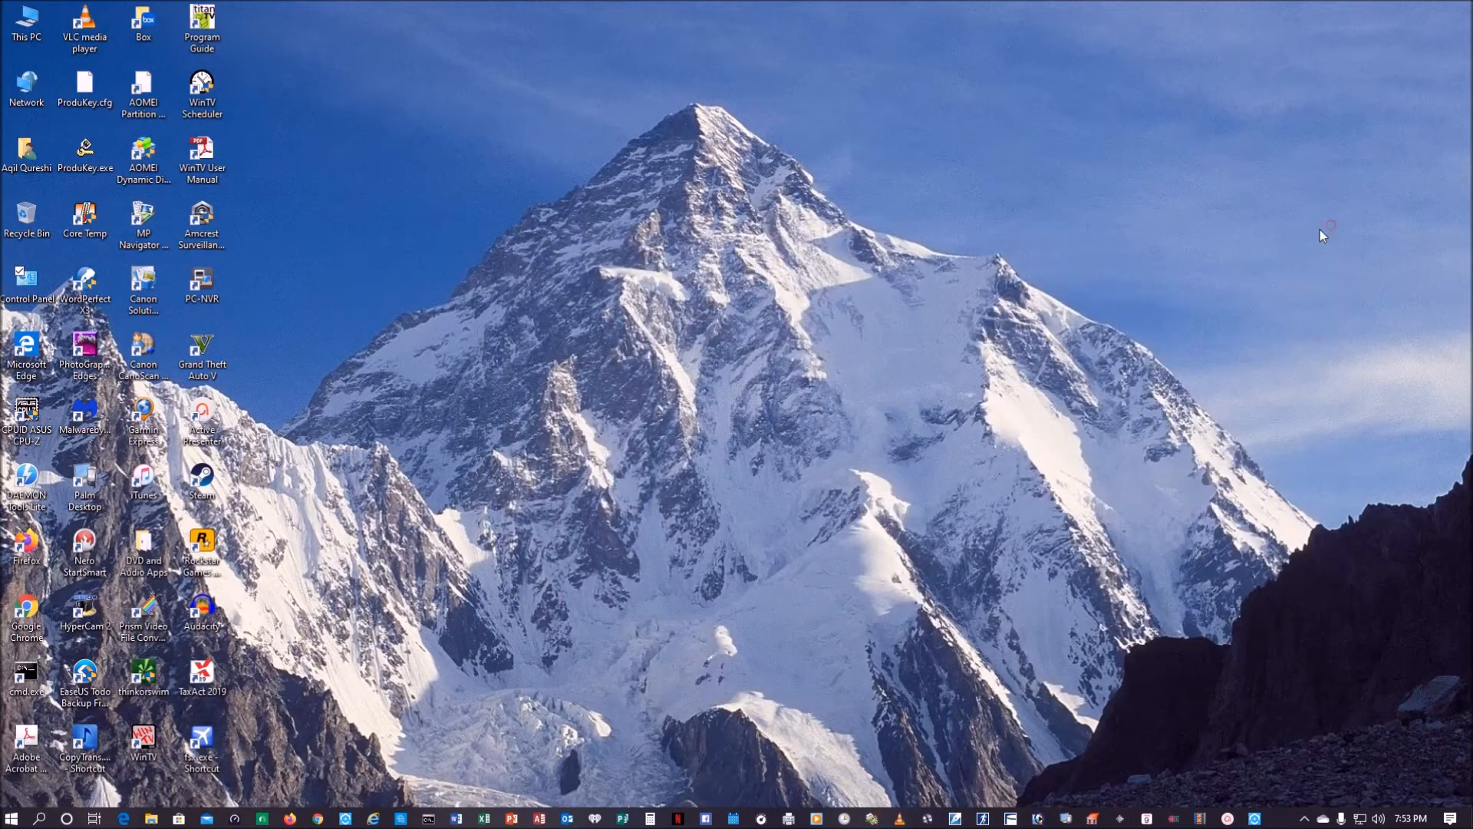
Step: Launch EaseUS Todo Backup Free, dismiss the update offer and display its extra tools
left_click(65, 694)
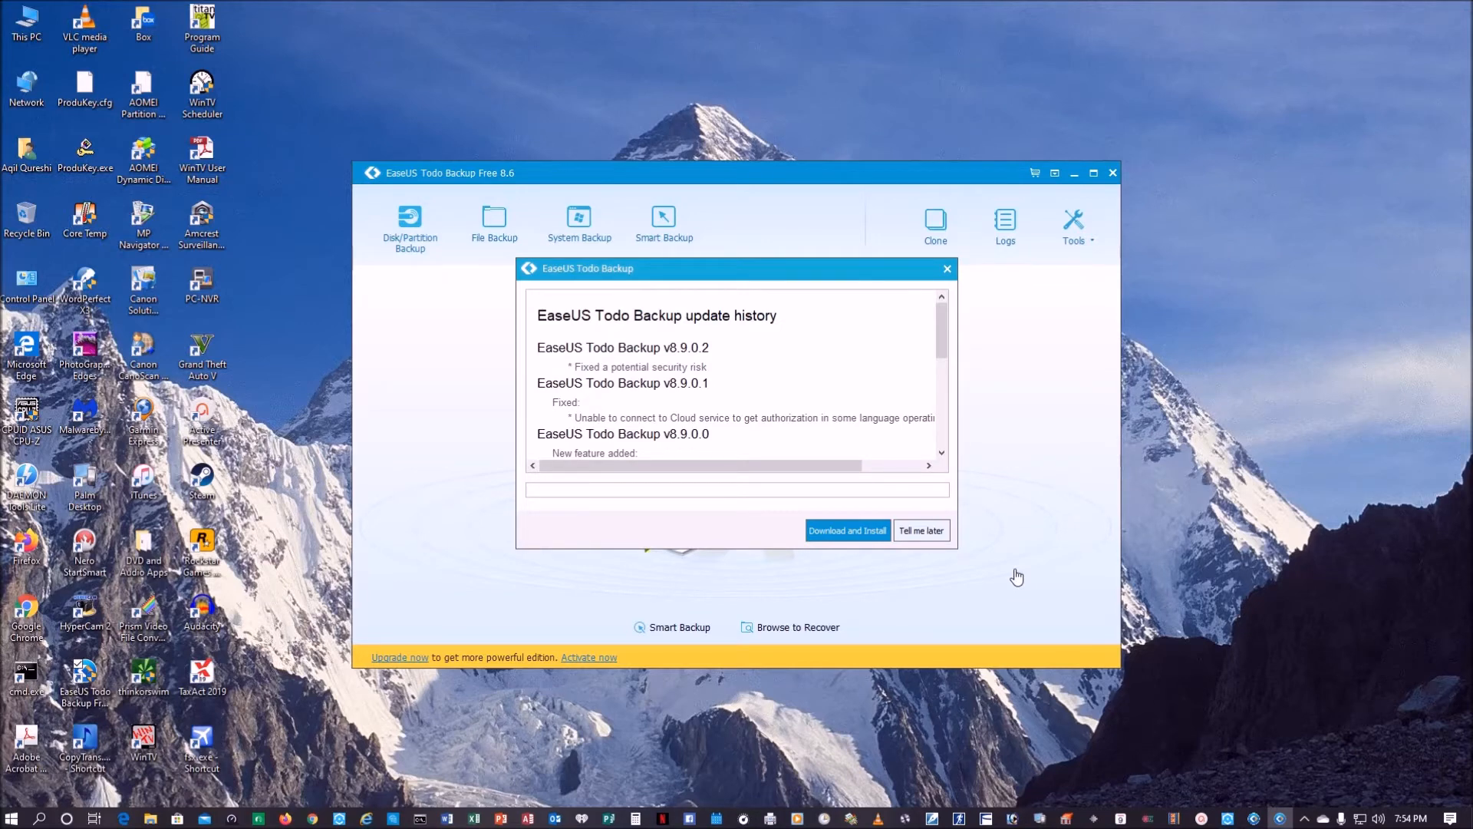
left_click(946, 271)
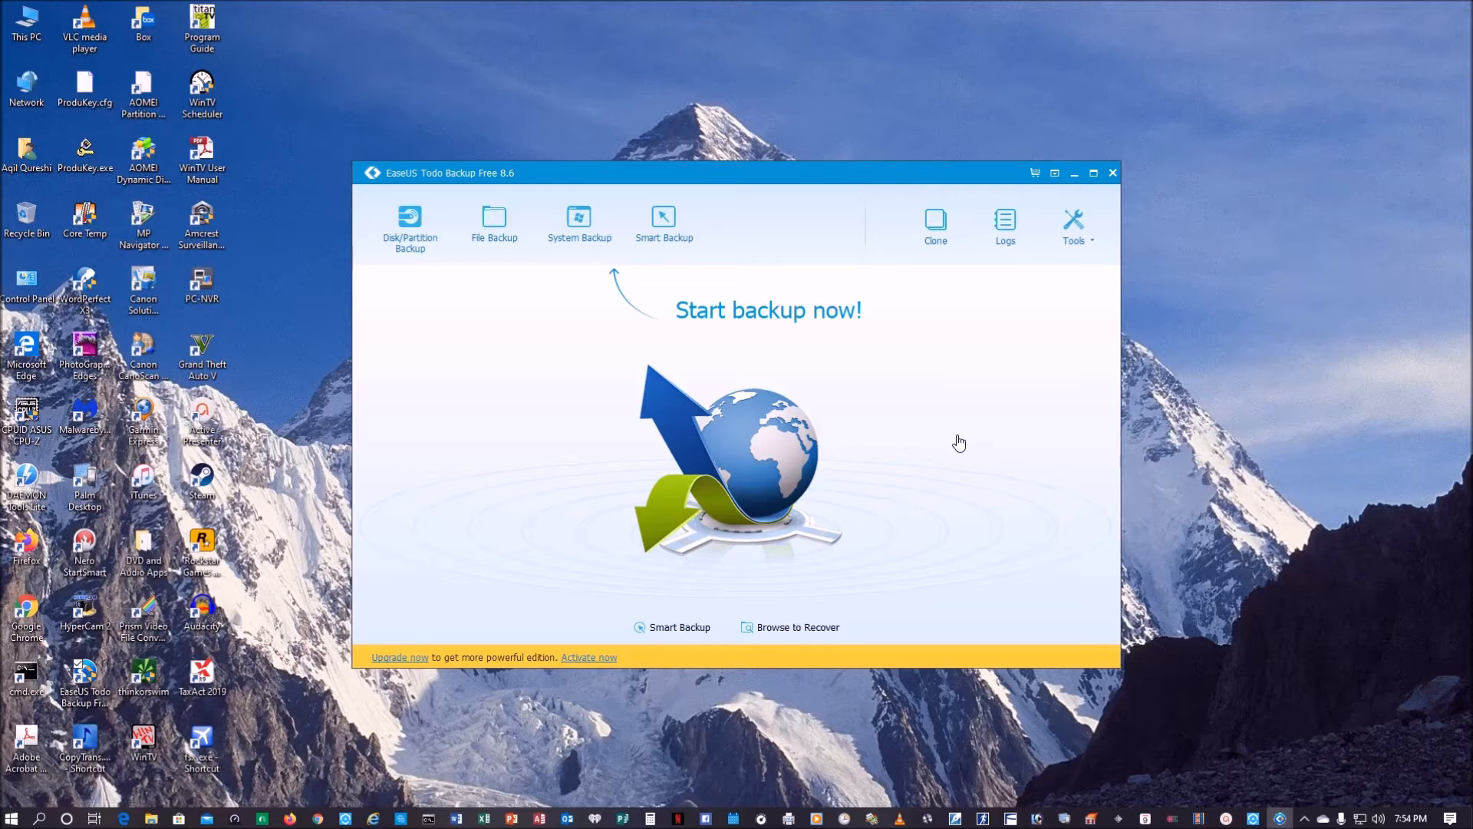
left_click(1092, 250)
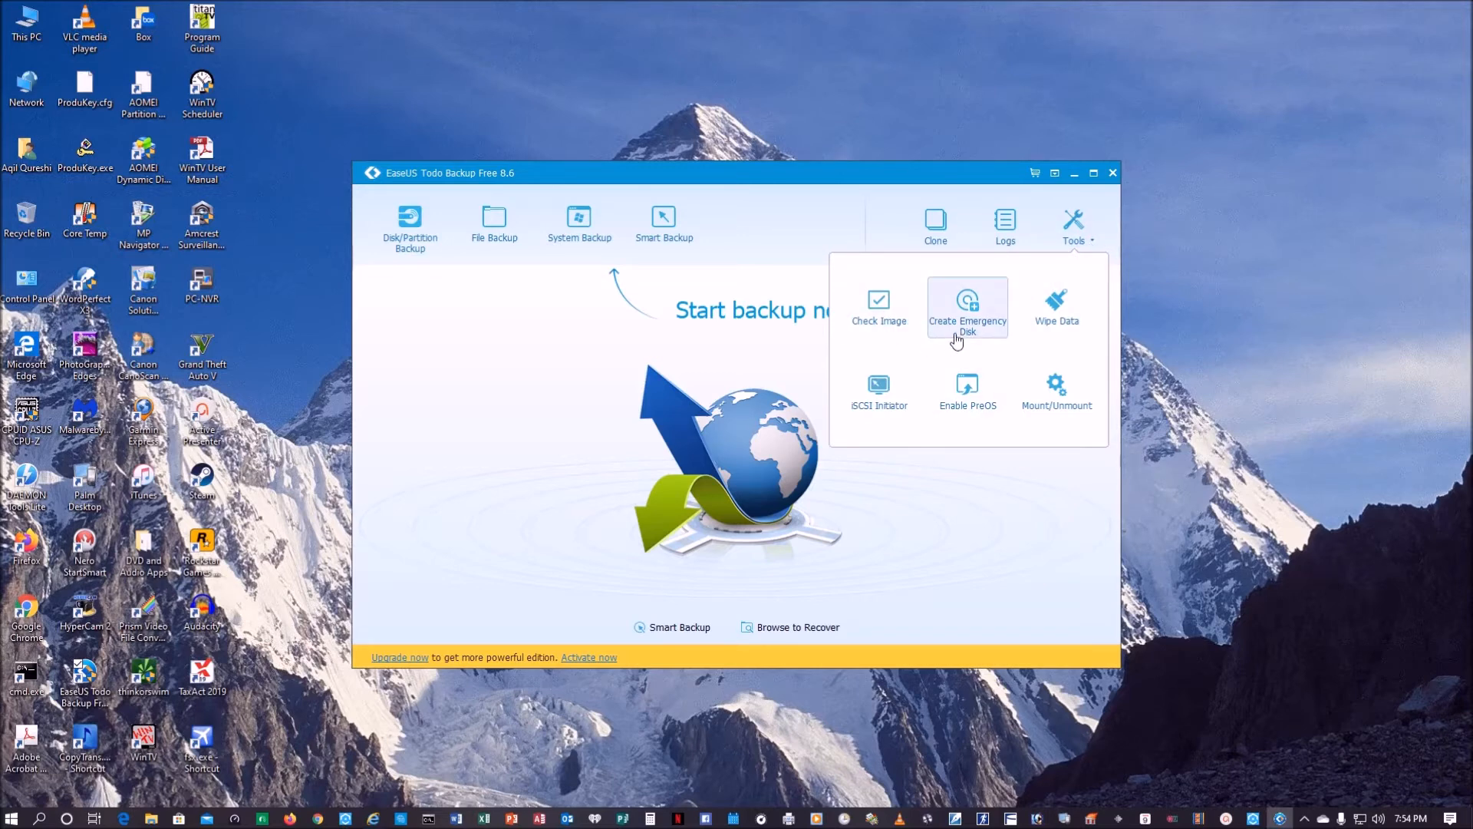
Step: Examine the save locations offered by the Windows system image creation in Backup and Restore (Windows 7), and close it without creating one
double_click(26, 280)
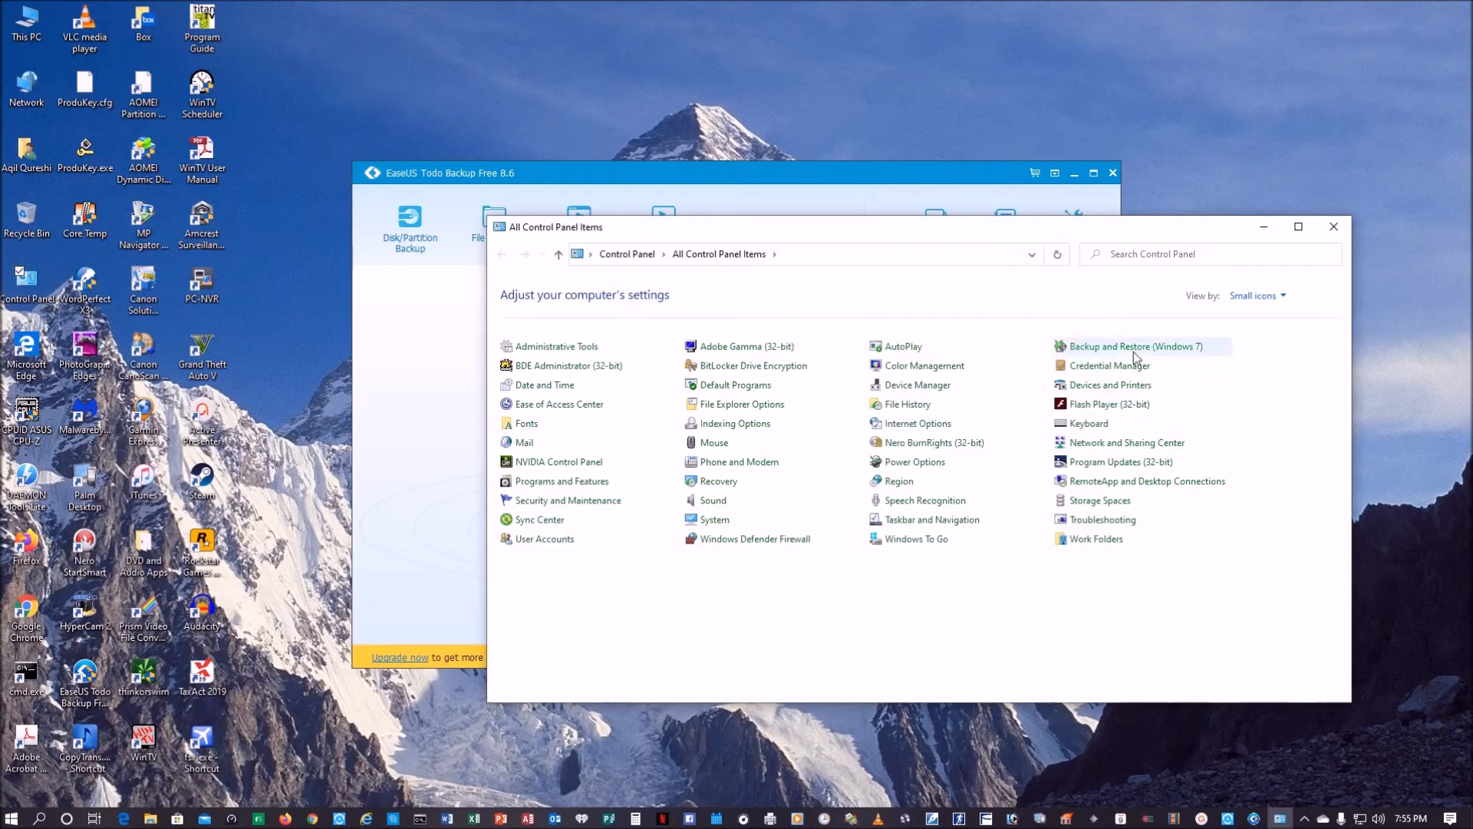
left_click(1134, 349)
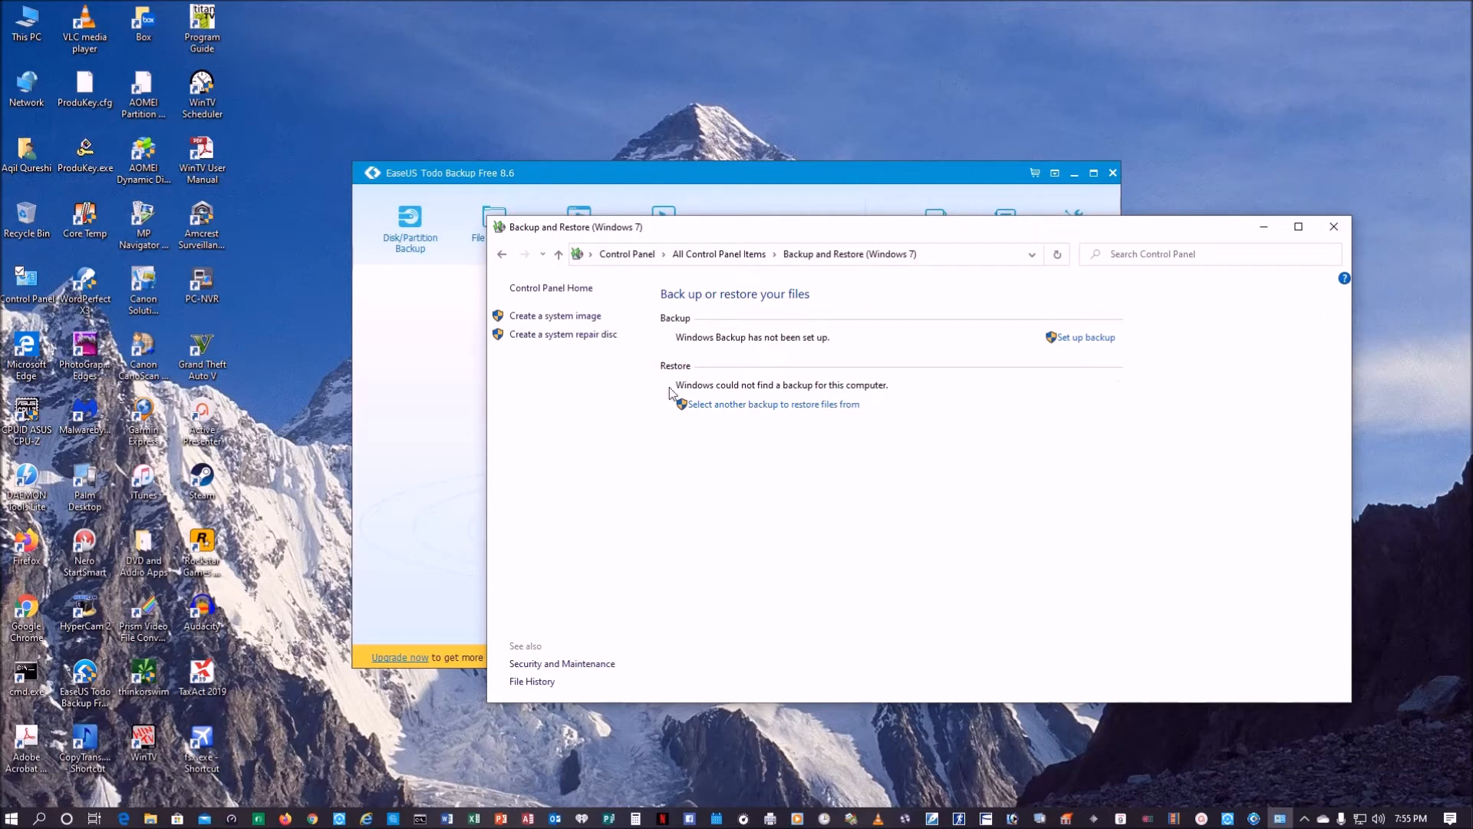
left_click(545, 316)
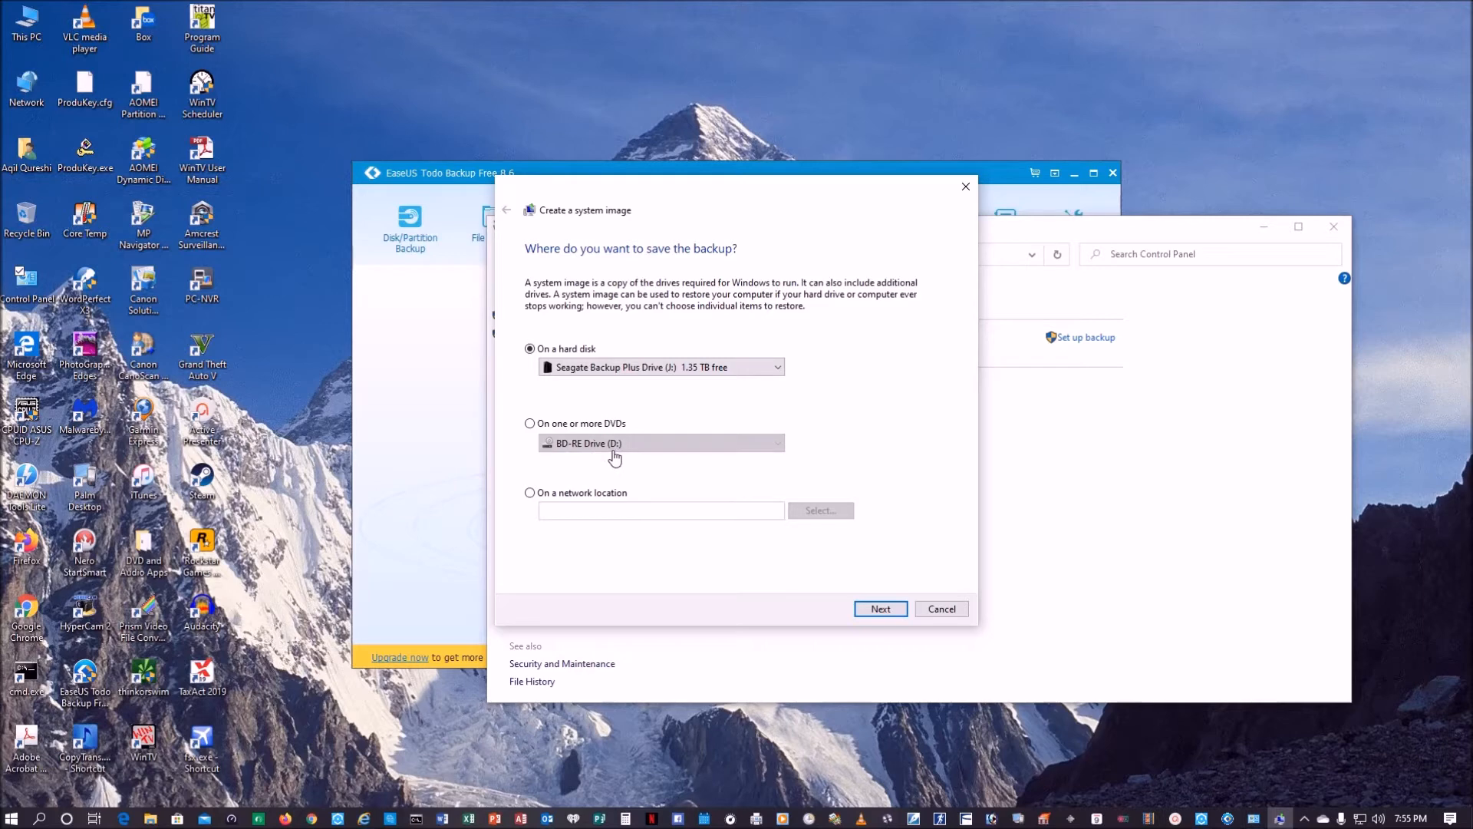
left_click(953, 611)
left_click(1334, 226)
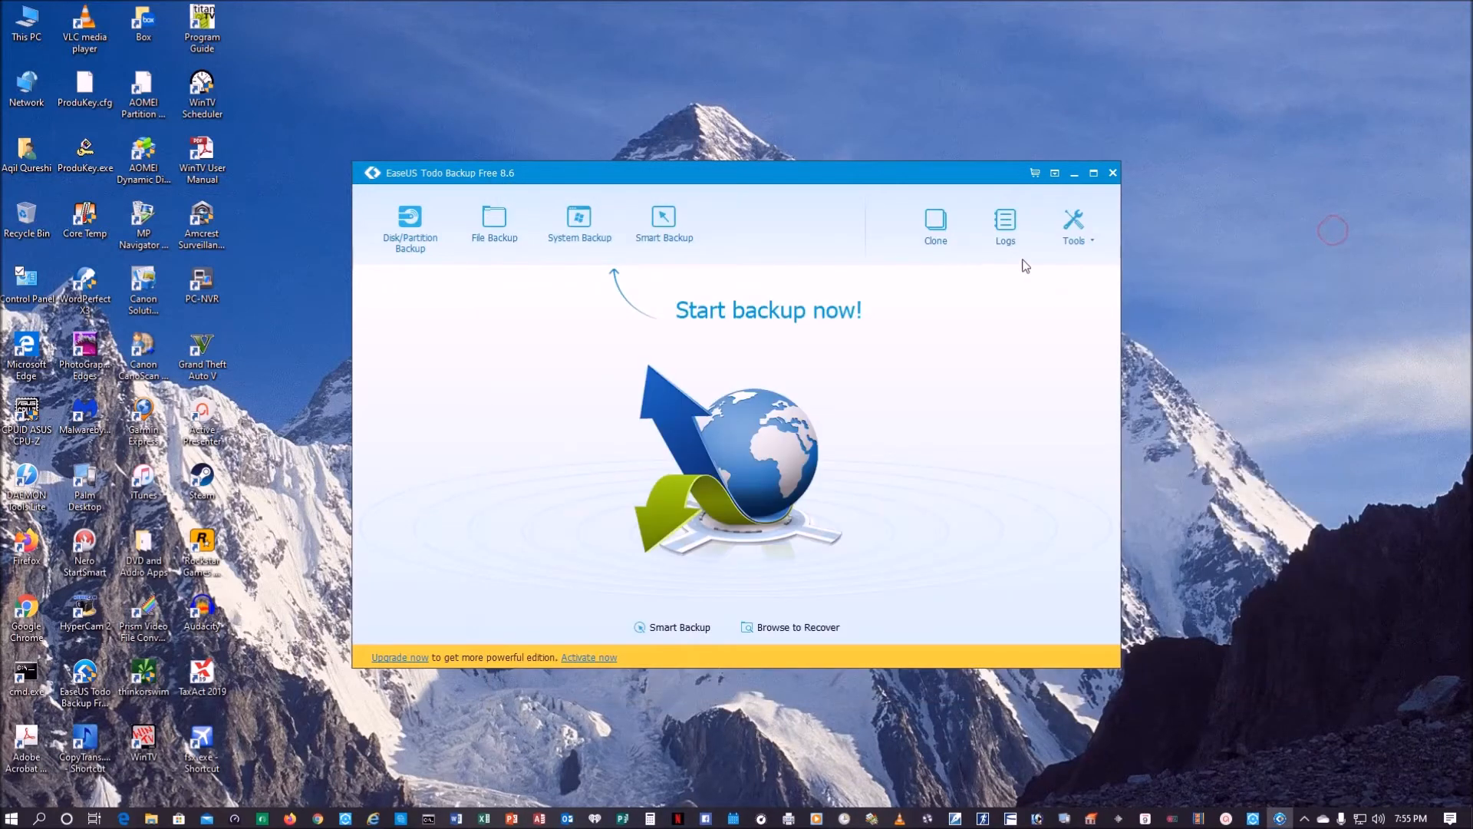
Step: Examine the boot disk type and location options for creating an emergency disk in EaseUS Todo Backup, without creating one
left_click(1079, 246)
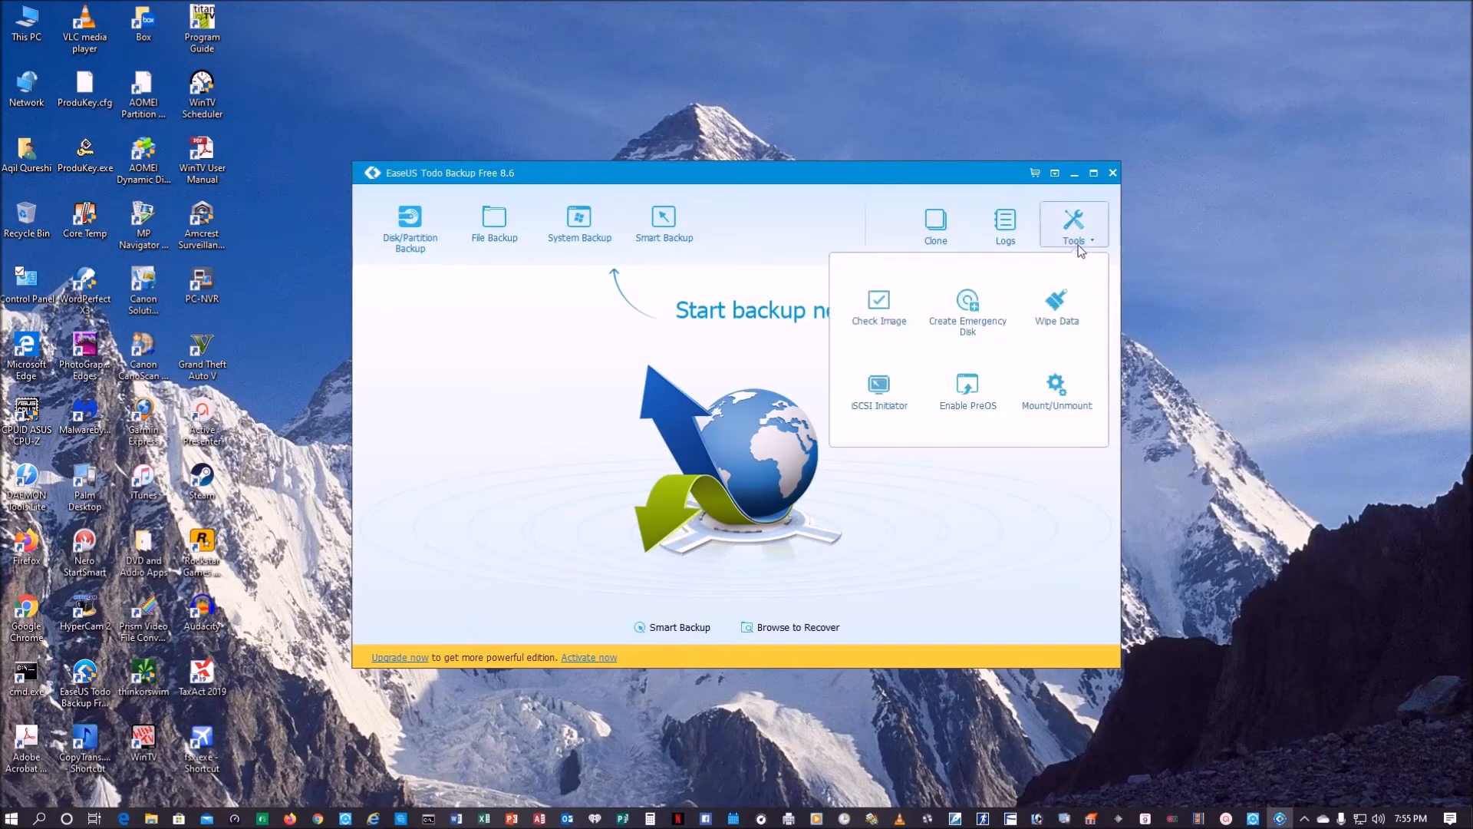
left_click(968, 327)
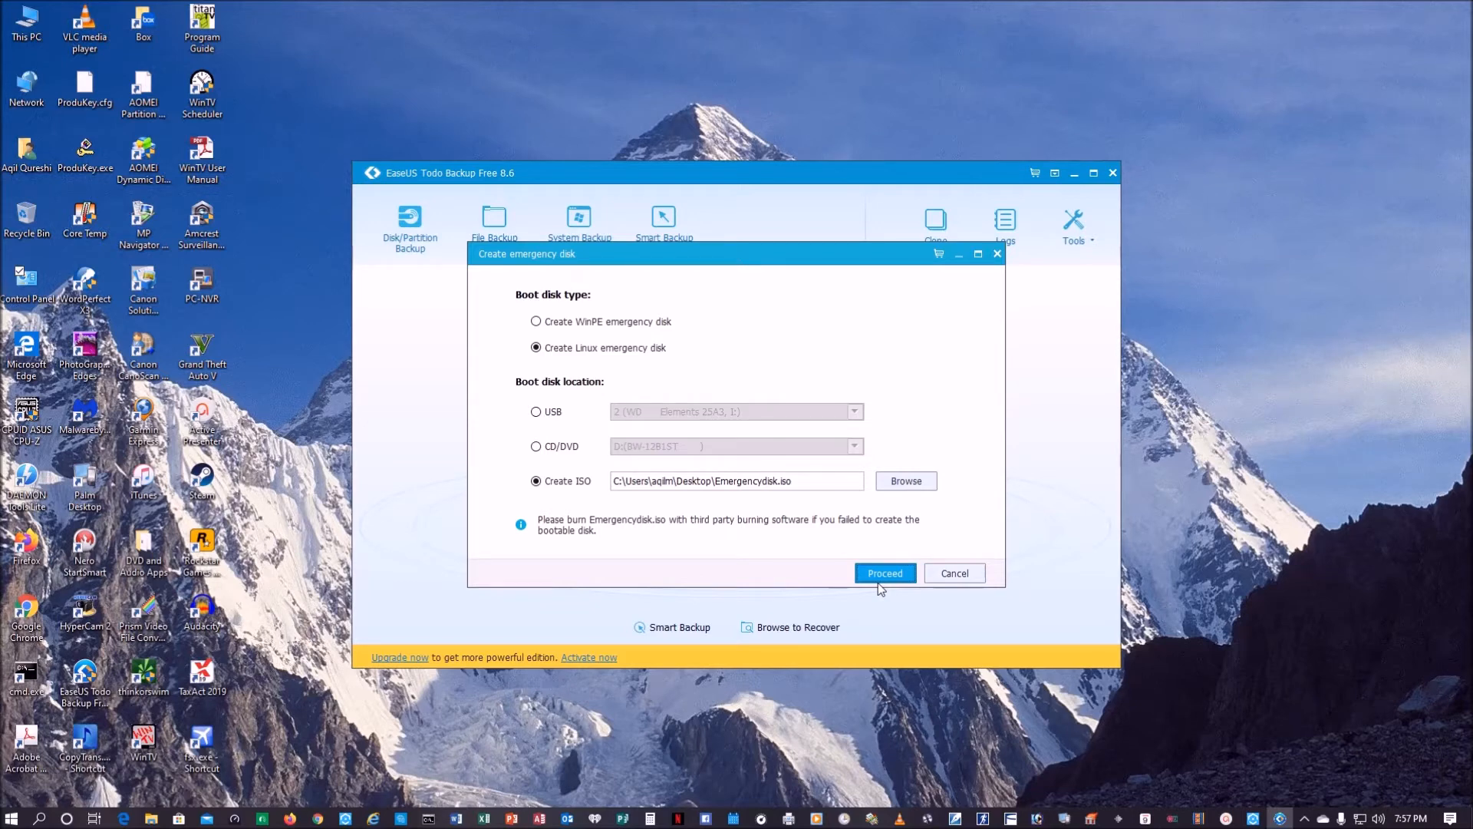
left_click(956, 575)
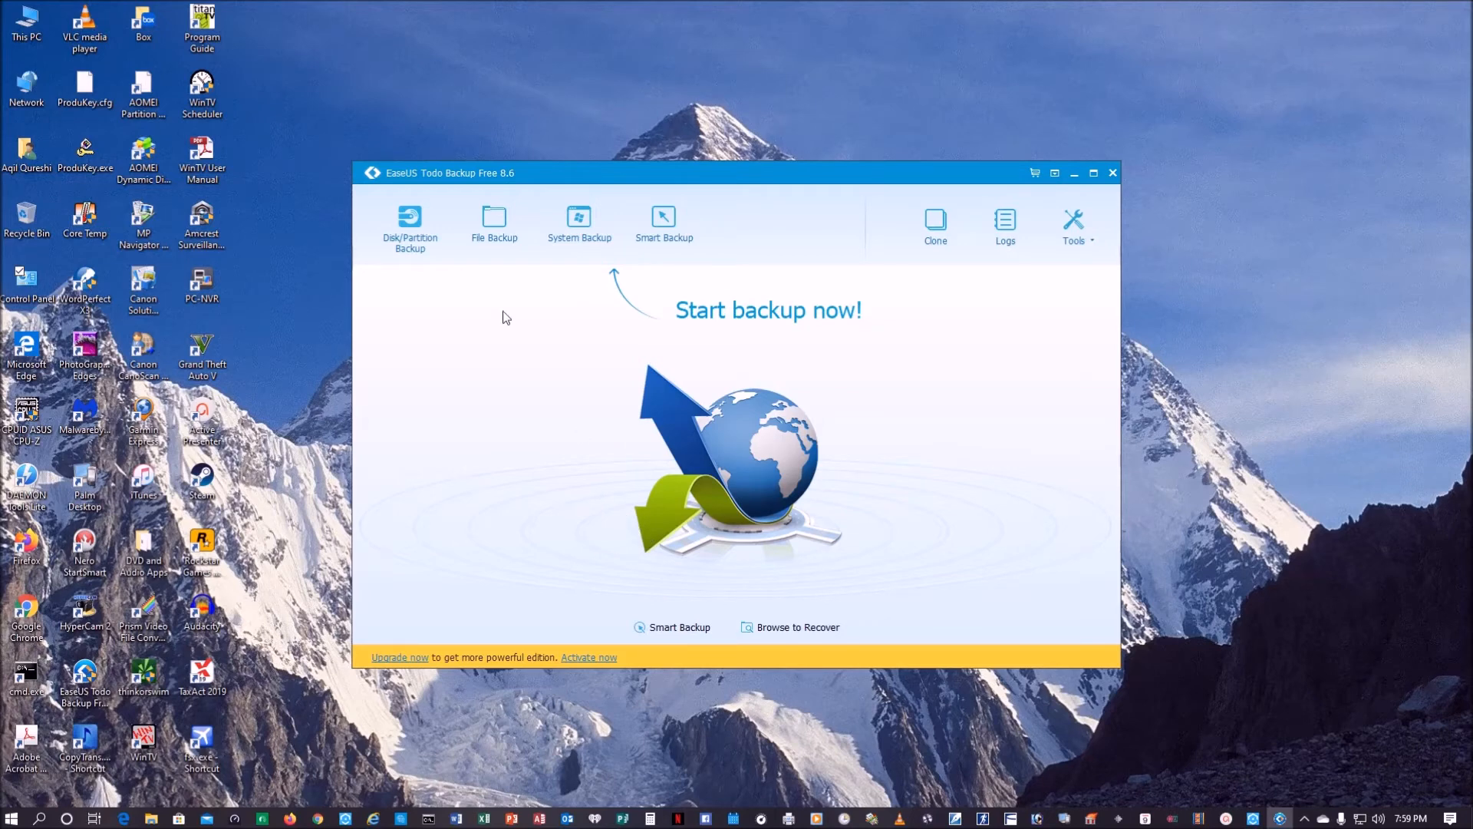
Step: Set up a disk/partition backup of all of Hard disk 0 with the root of drive H: as the destination
left_click(407, 244)
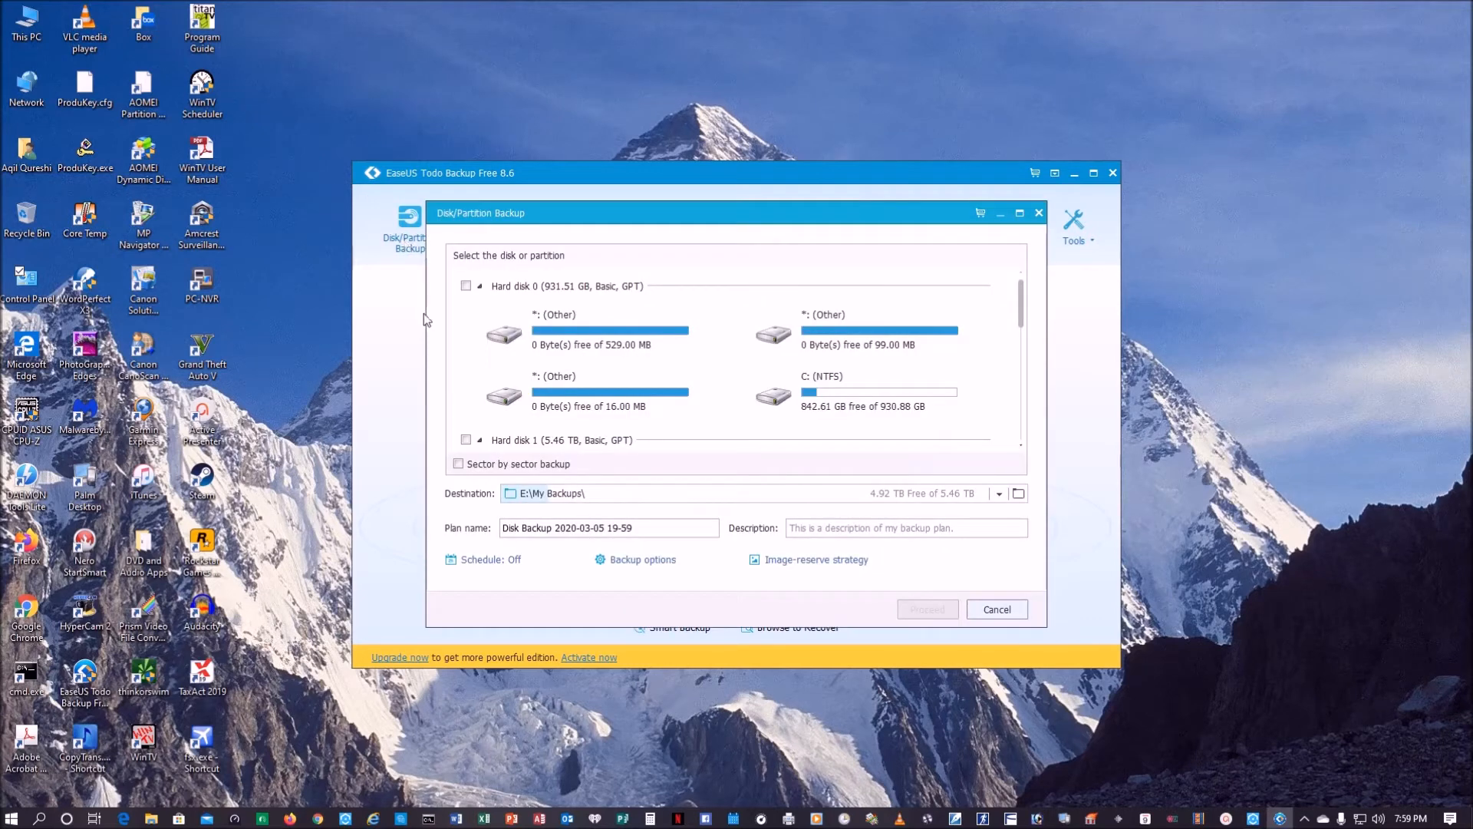
left_click(466, 286)
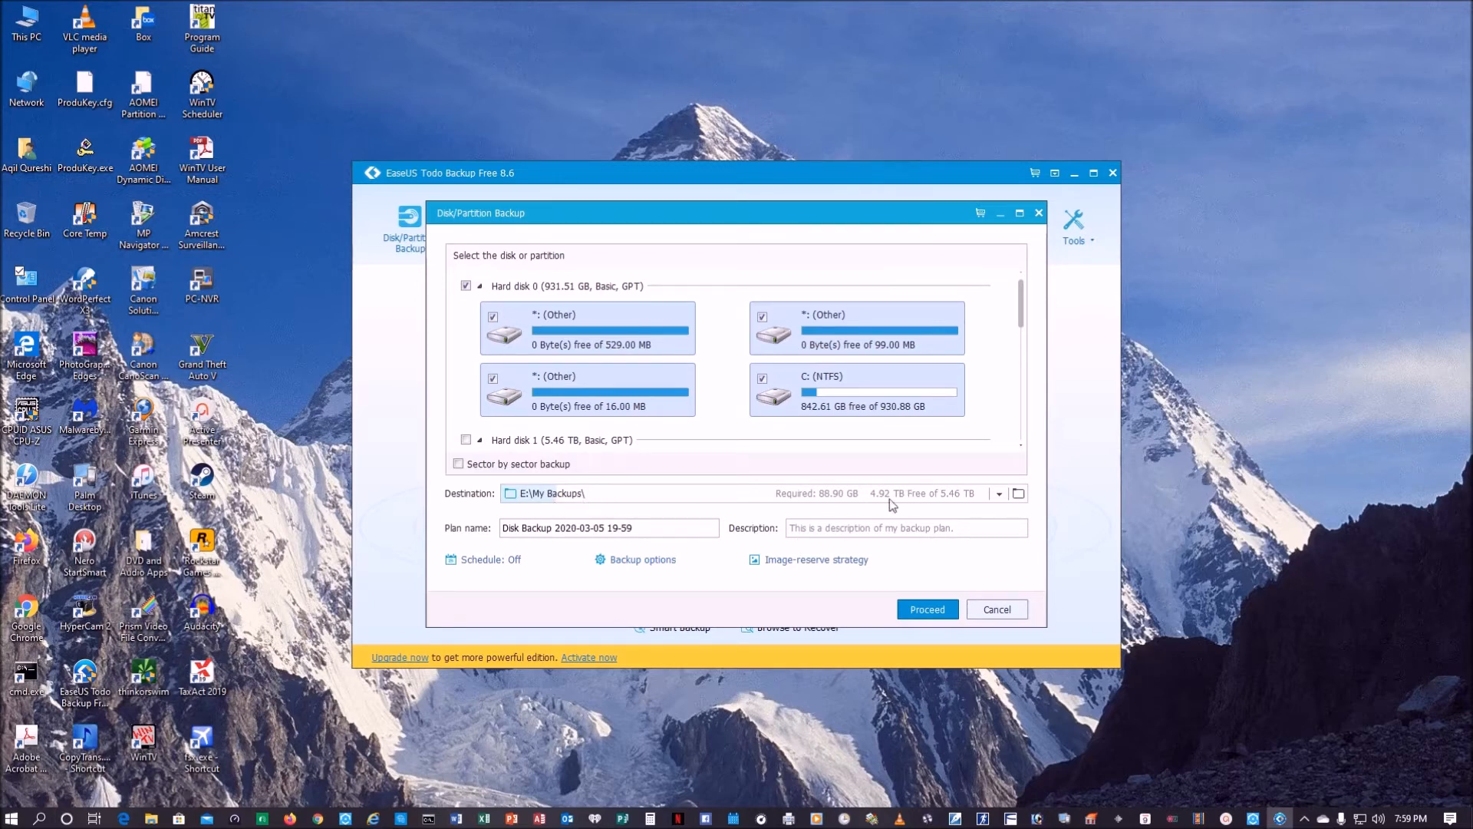
left_click(1018, 494)
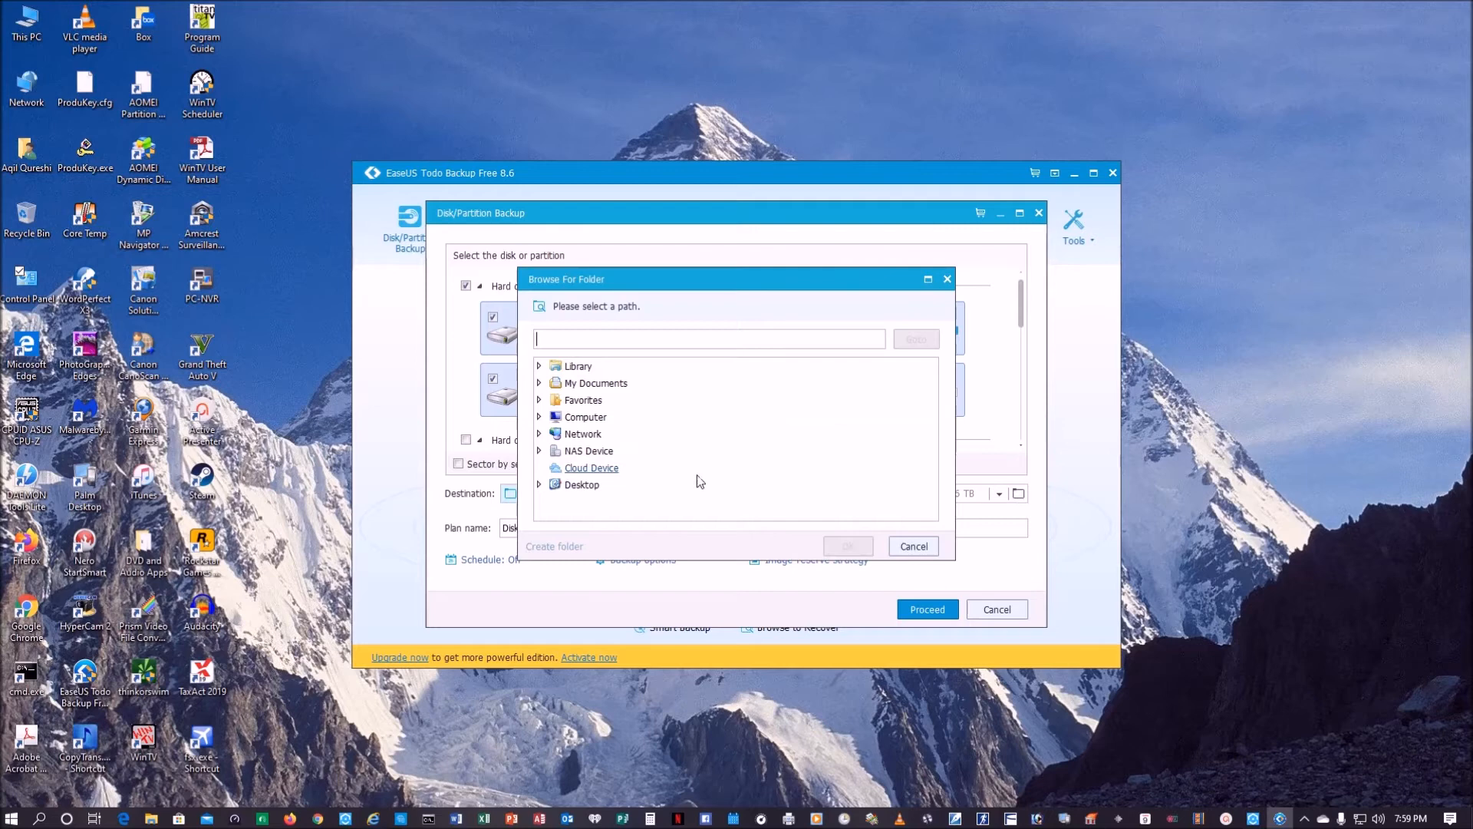
left_click(539, 417)
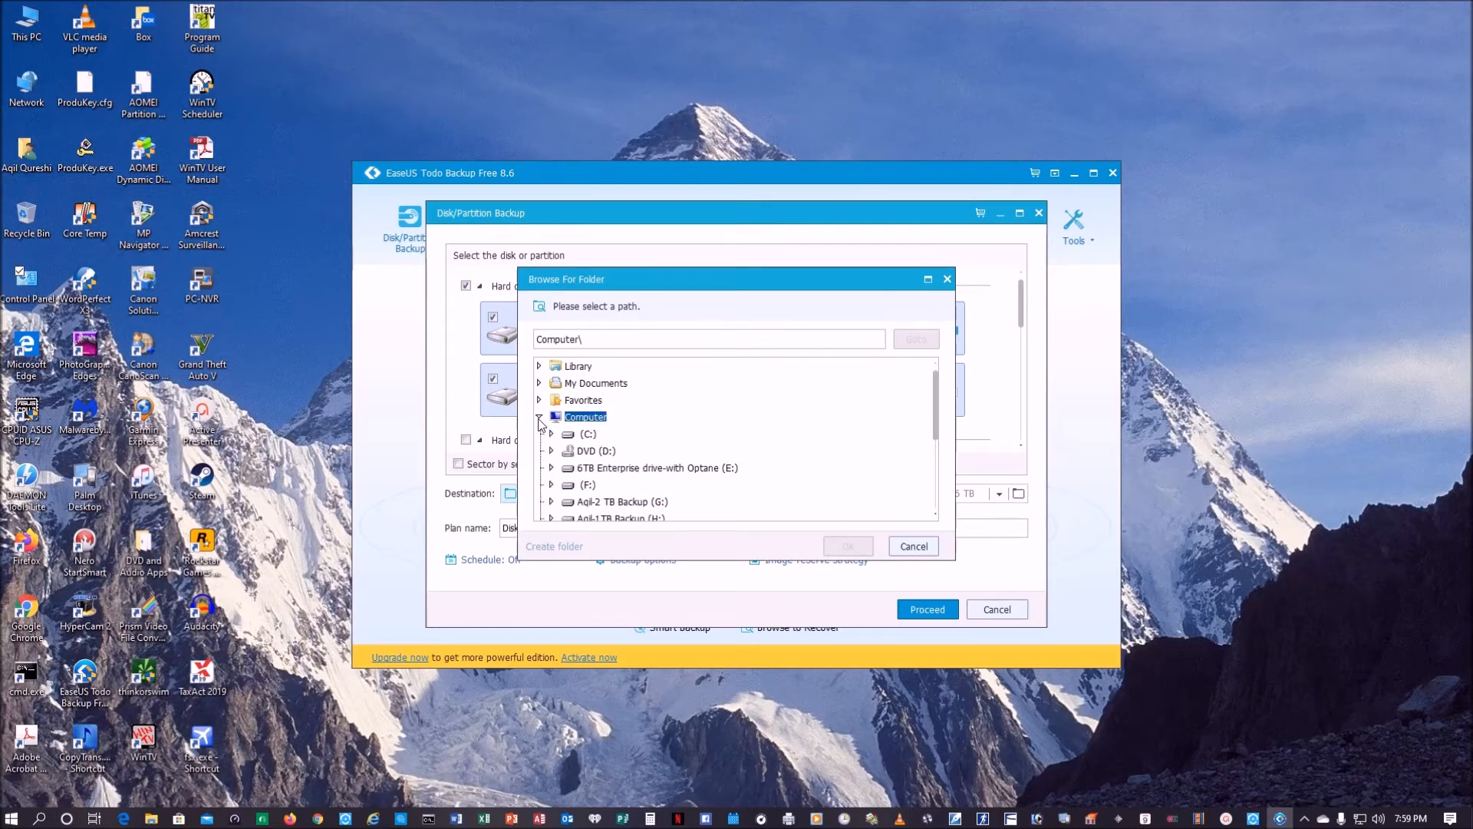
left_click(588, 468)
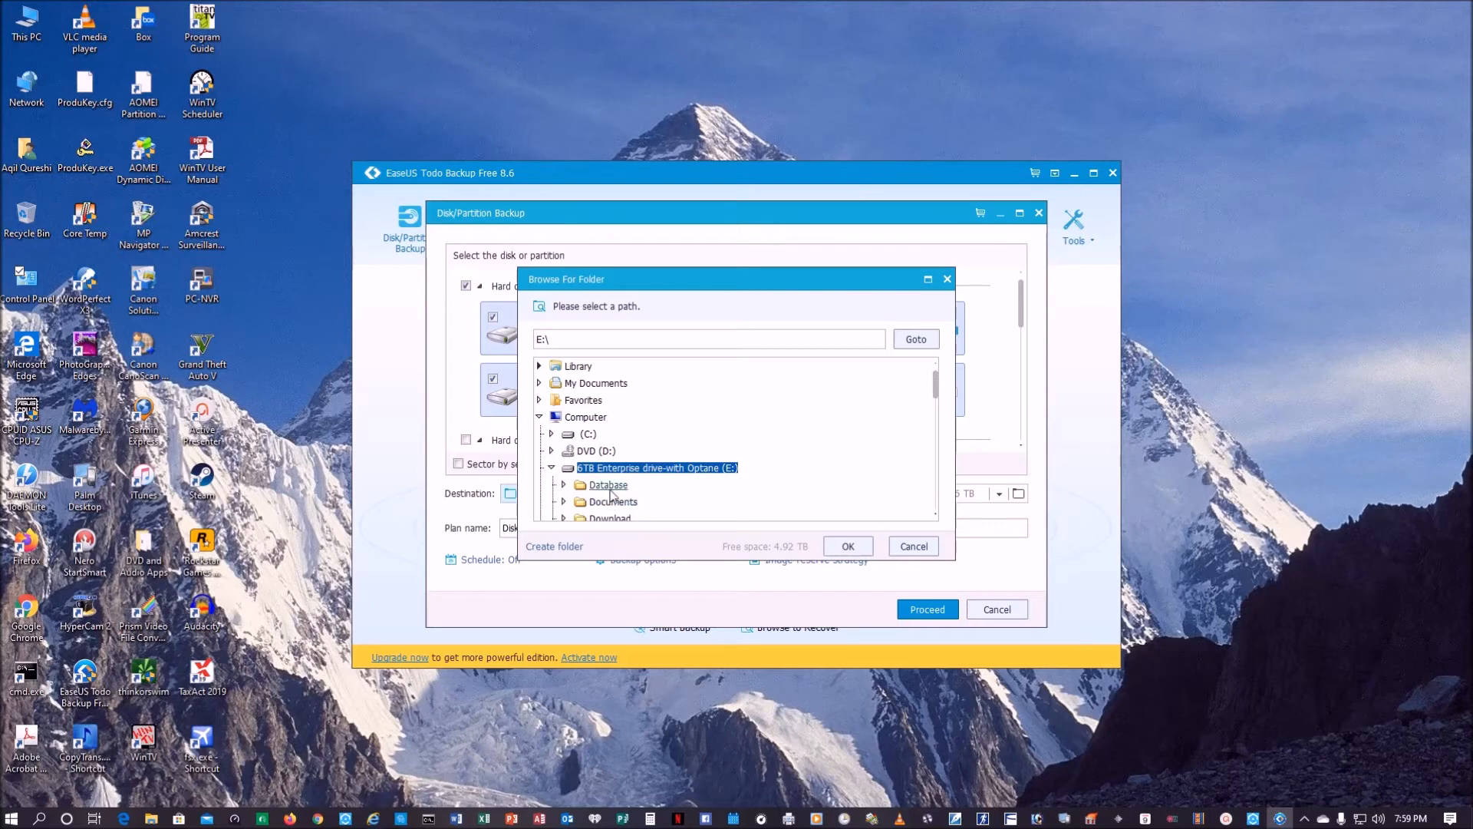
left_click(552, 468)
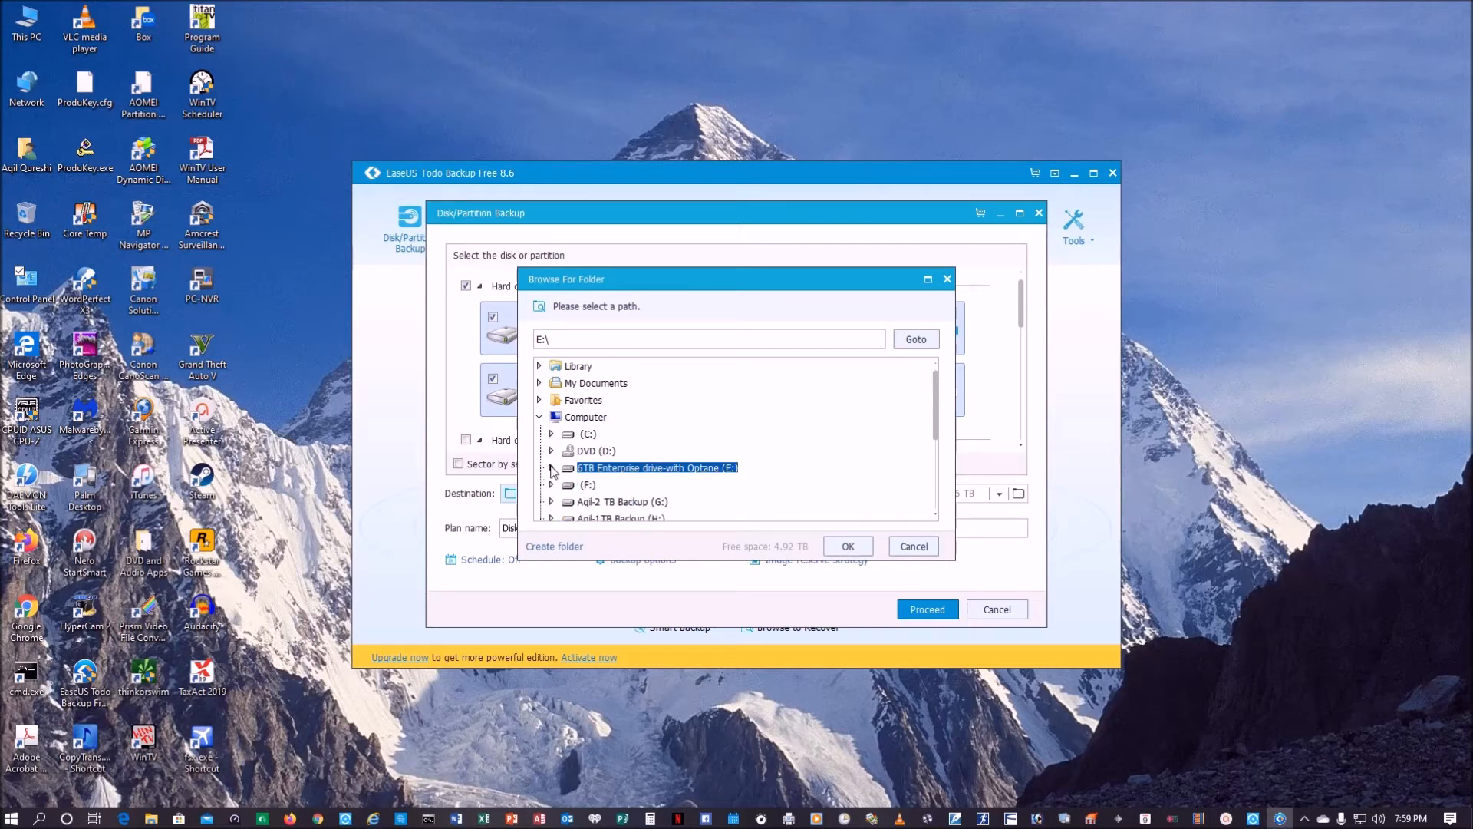
left_click(618, 519)
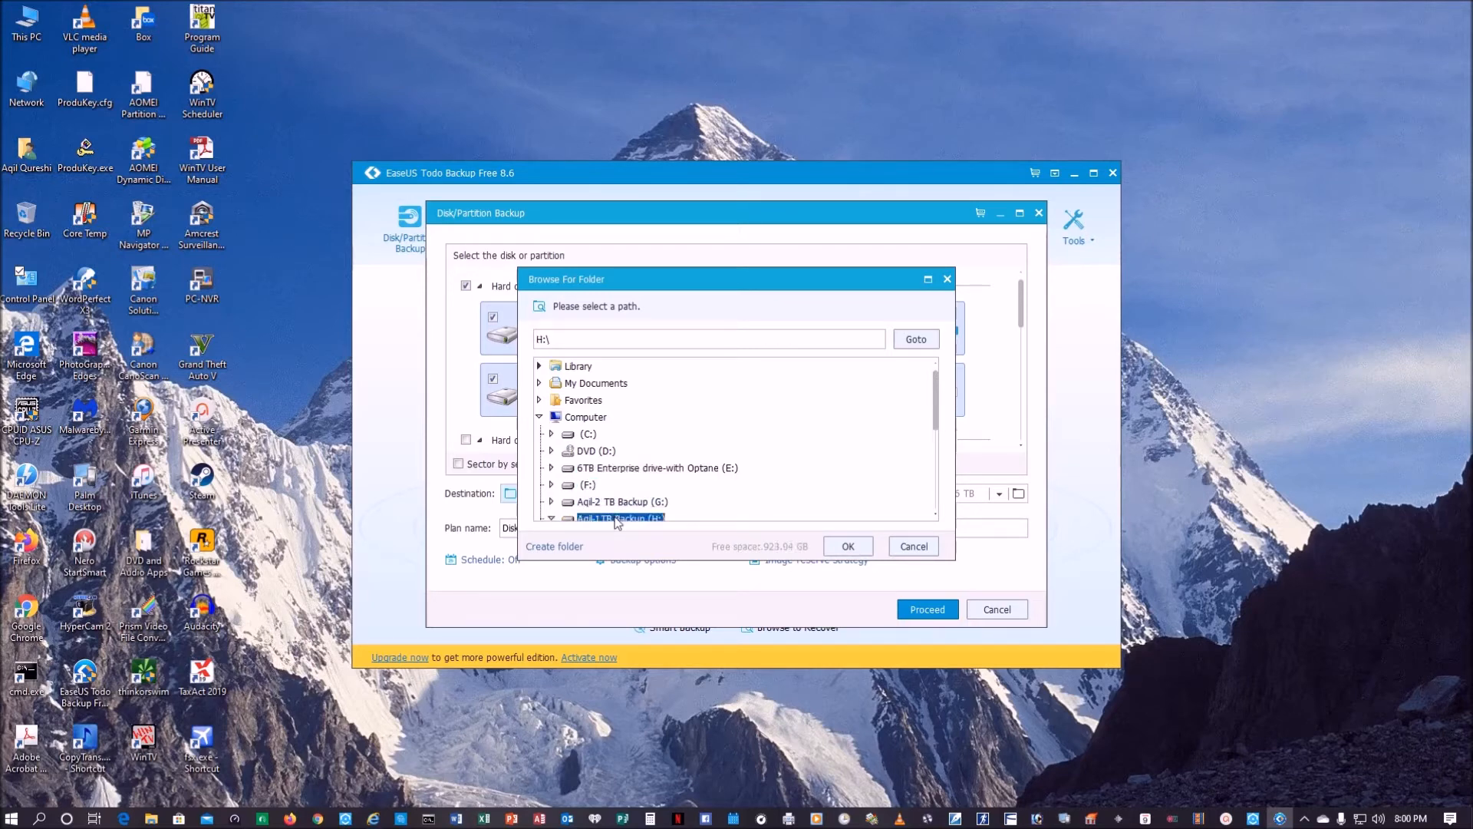
left_click(848, 547)
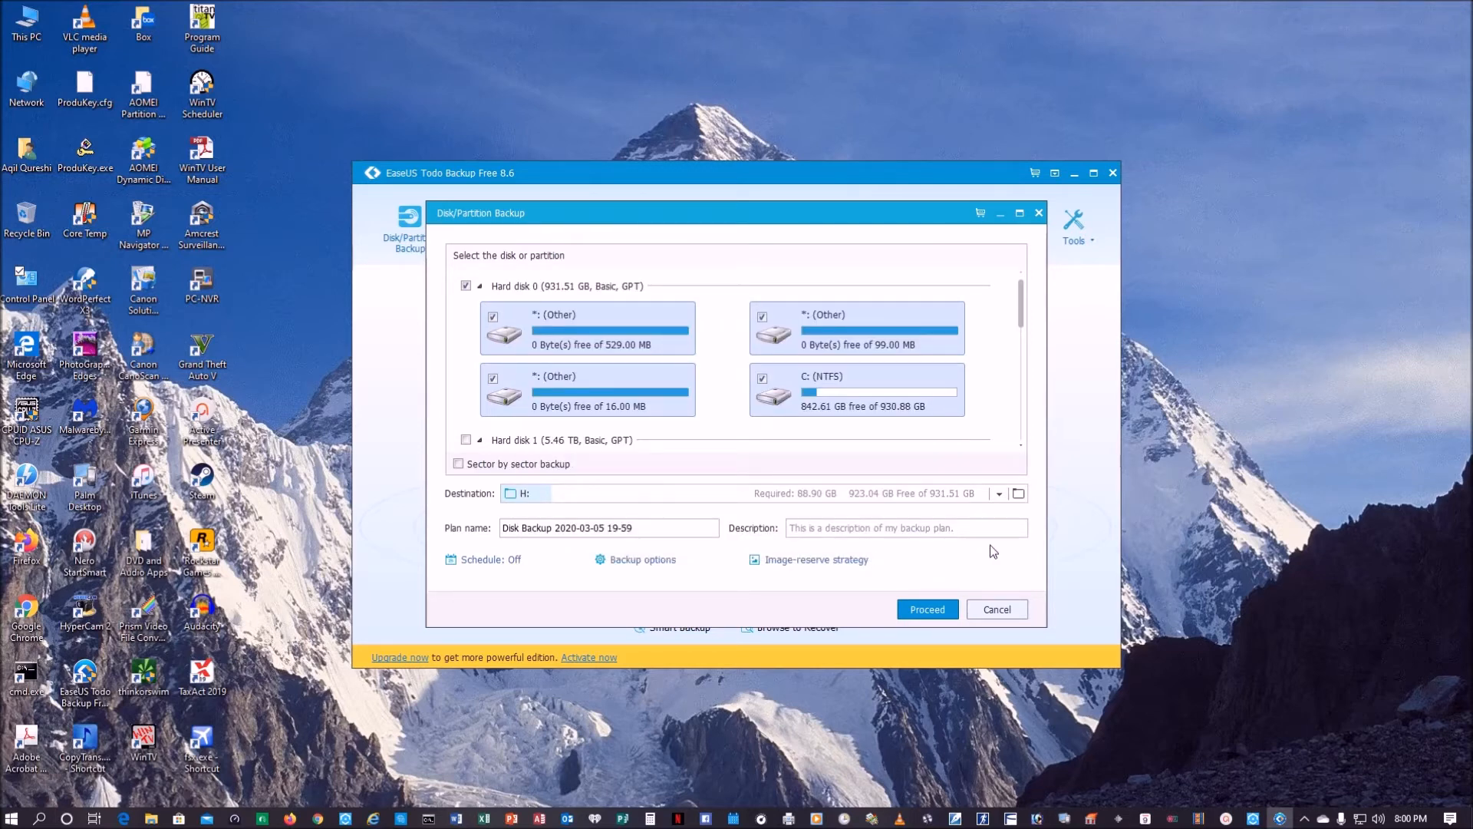
Step: Add the 6TB Enterprise E: partition to the backup and run it, accepting a sector by sector backup
left_click(1021, 445)
scroll(1022, 446, "down", 4)
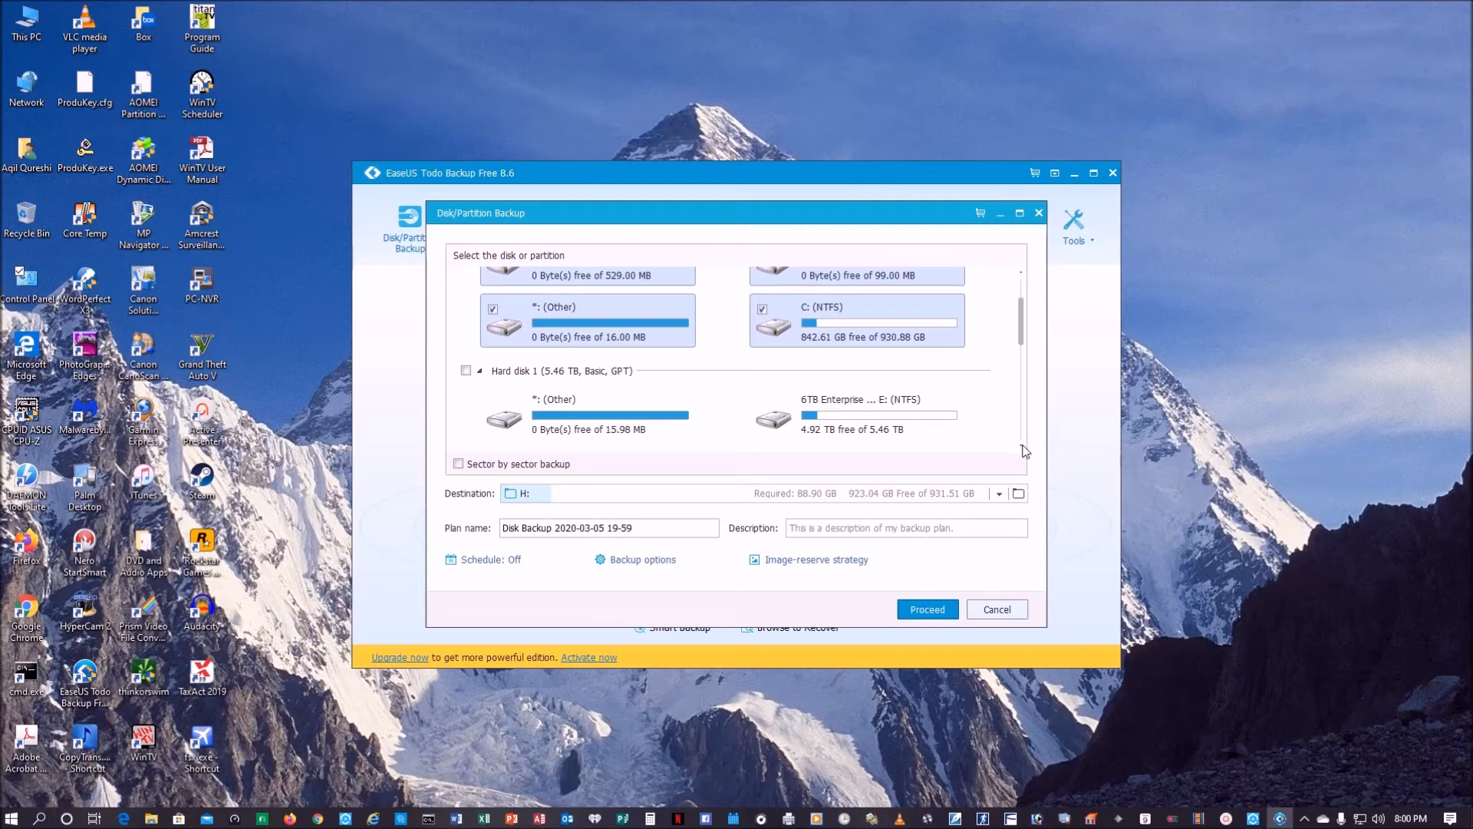
left_click(1023, 445)
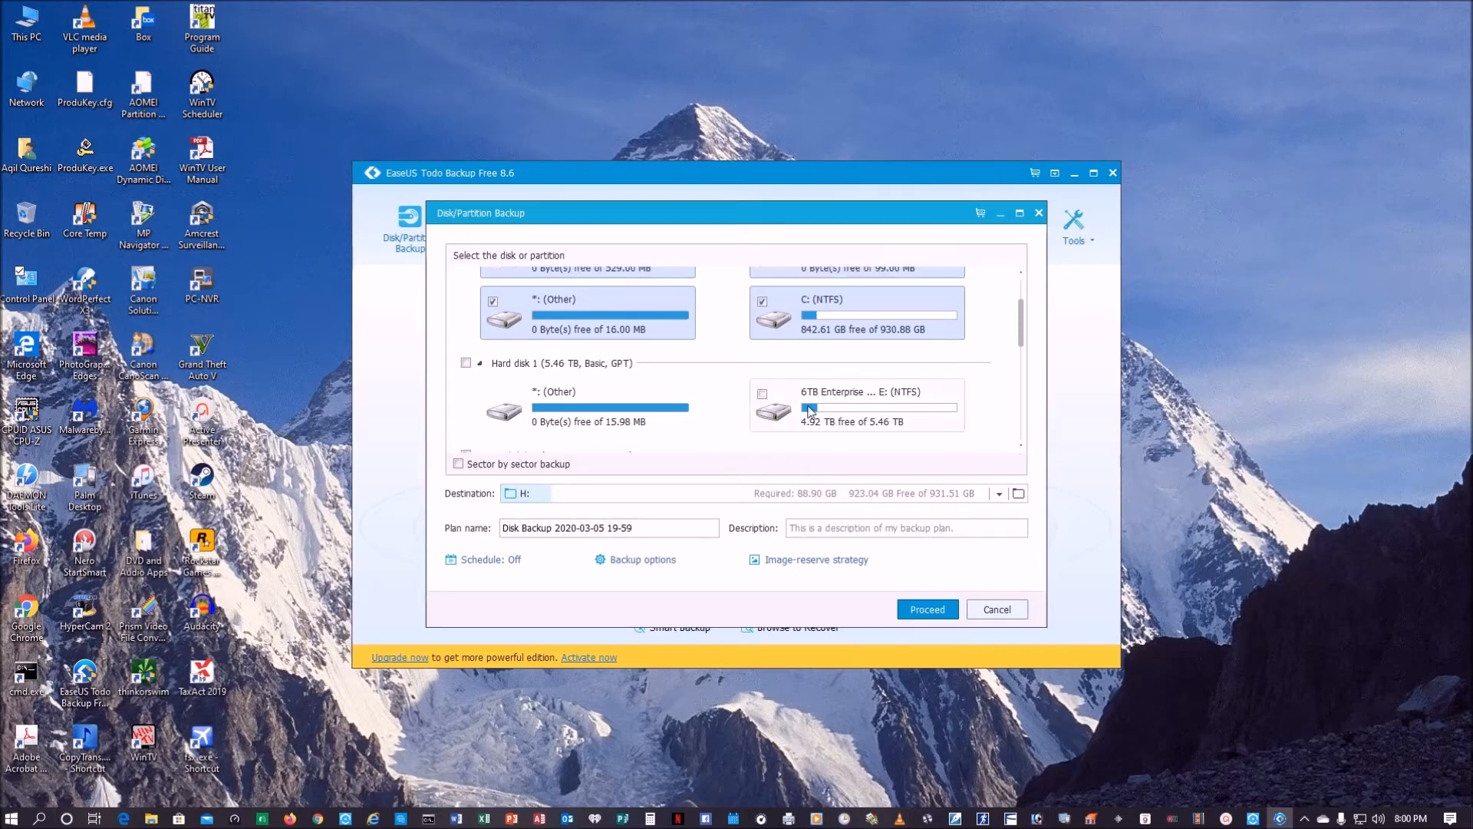
left_click(763, 394)
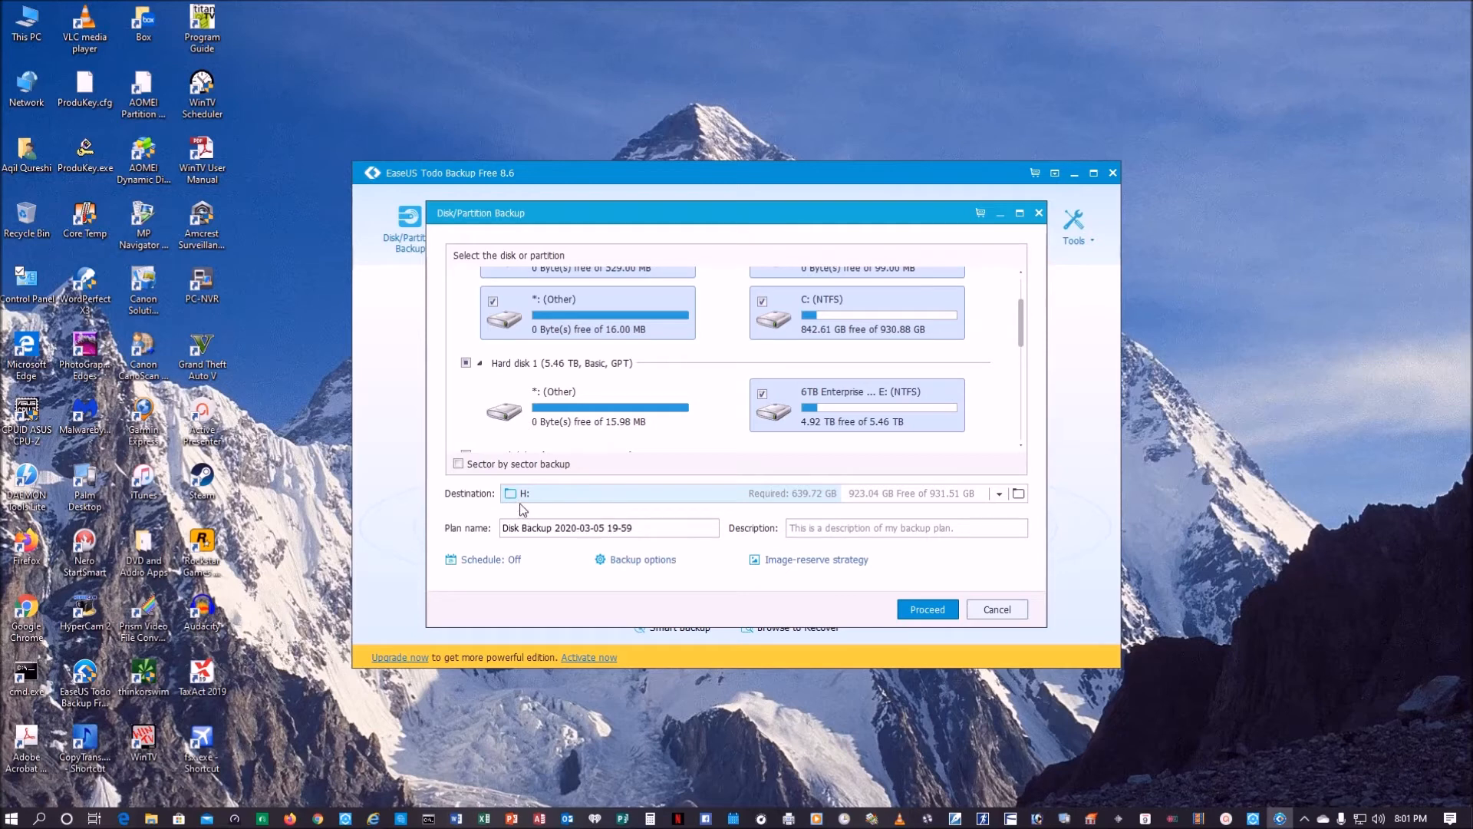
left_click(928, 611)
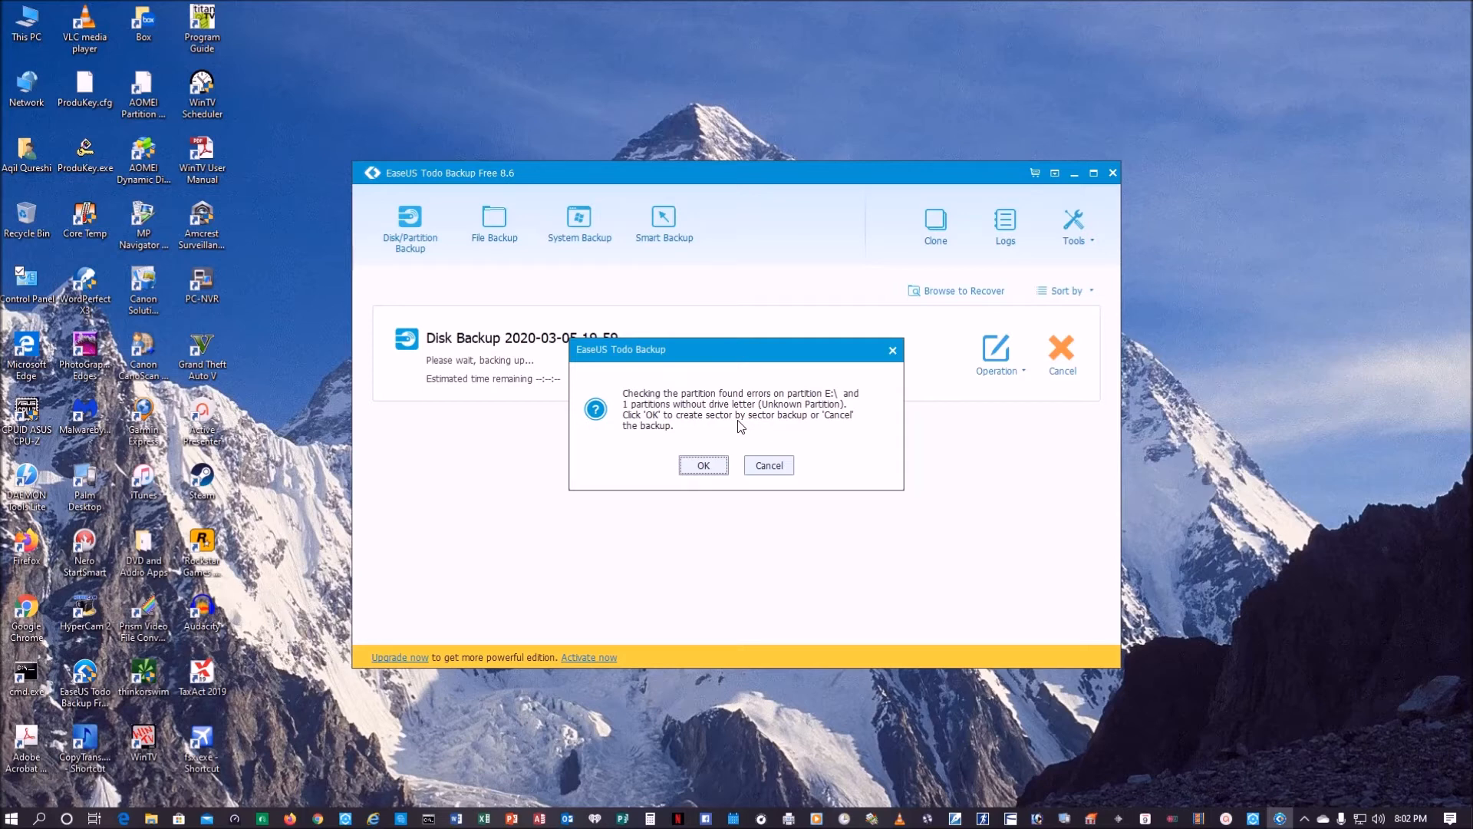
left_click(704, 466)
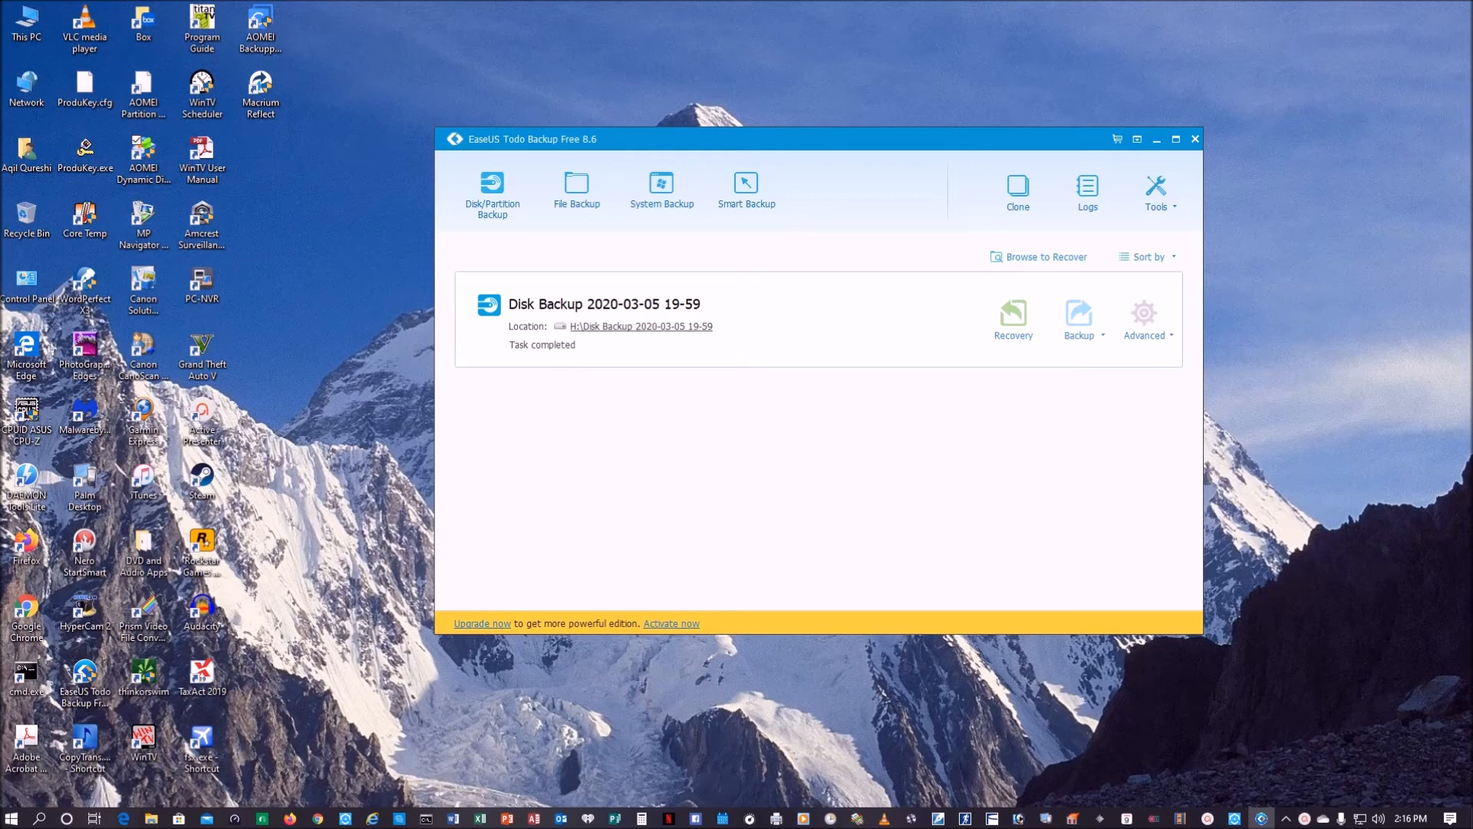
Step: Examine the finished disk backup file in its folder on drive H:, and close the folder and EaseUS Todo Backup
left_click(641, 326)
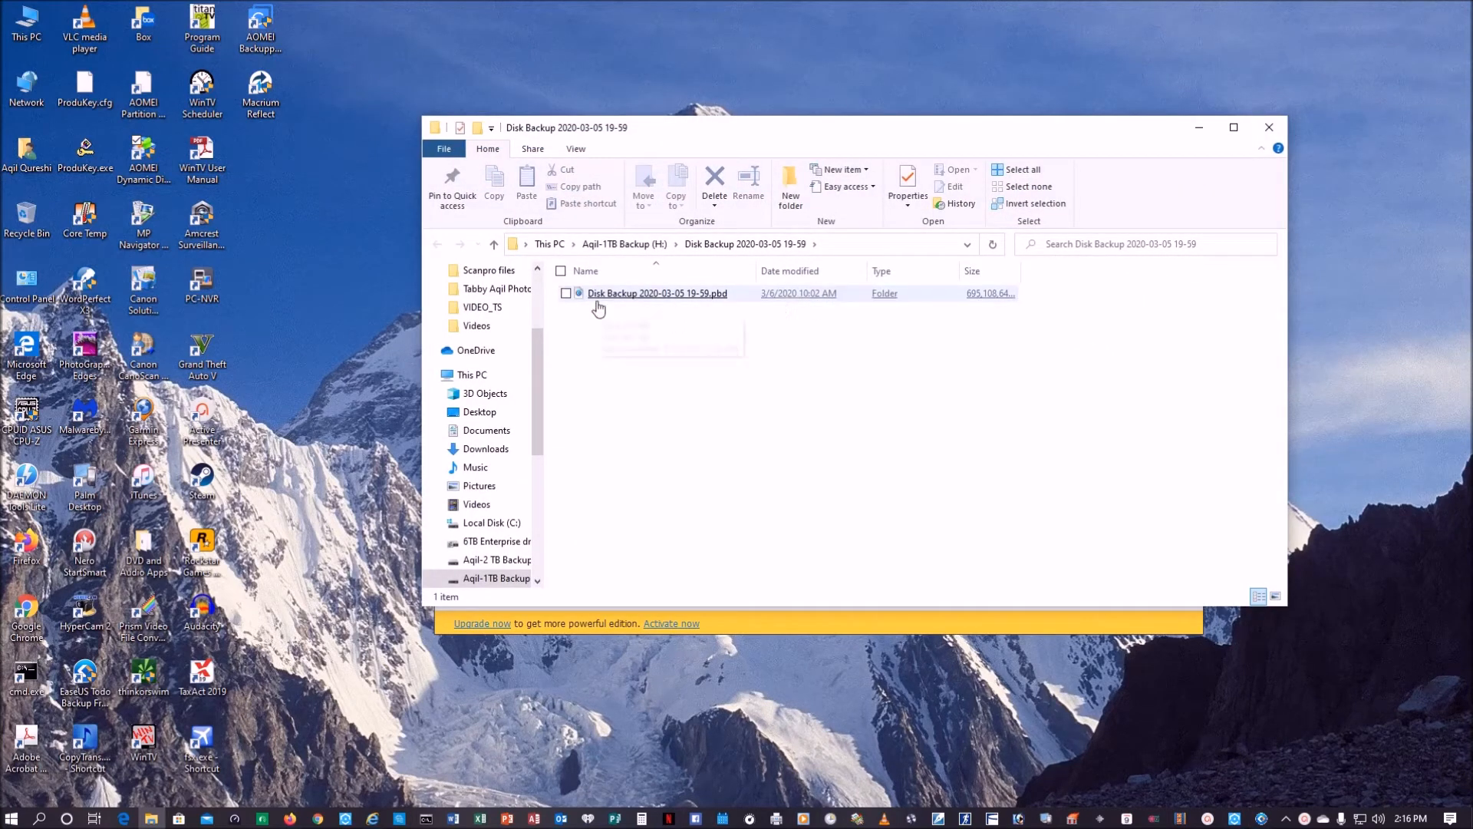
left_click(1270, 127)
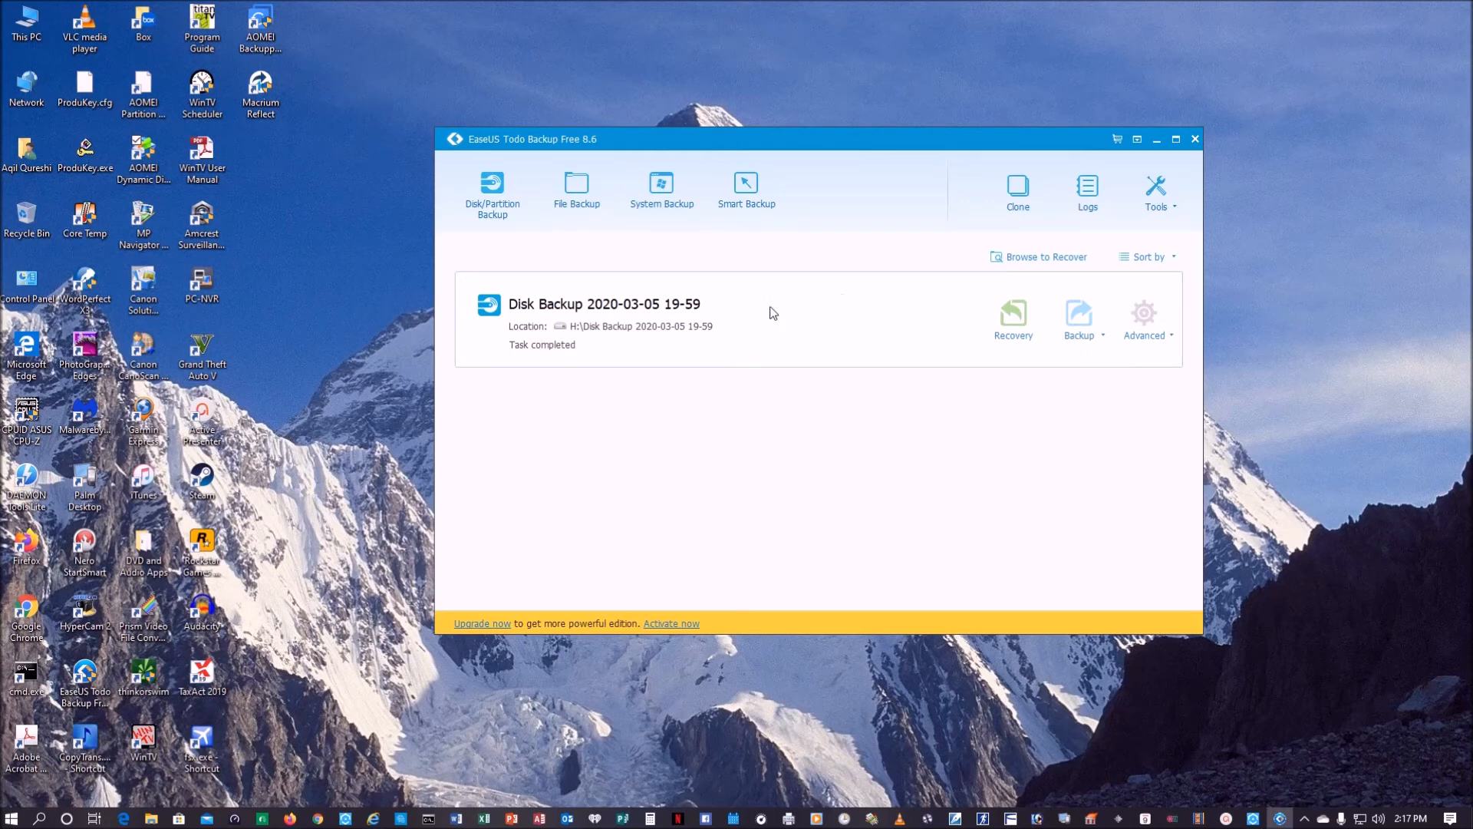
left_click(1197, 139)
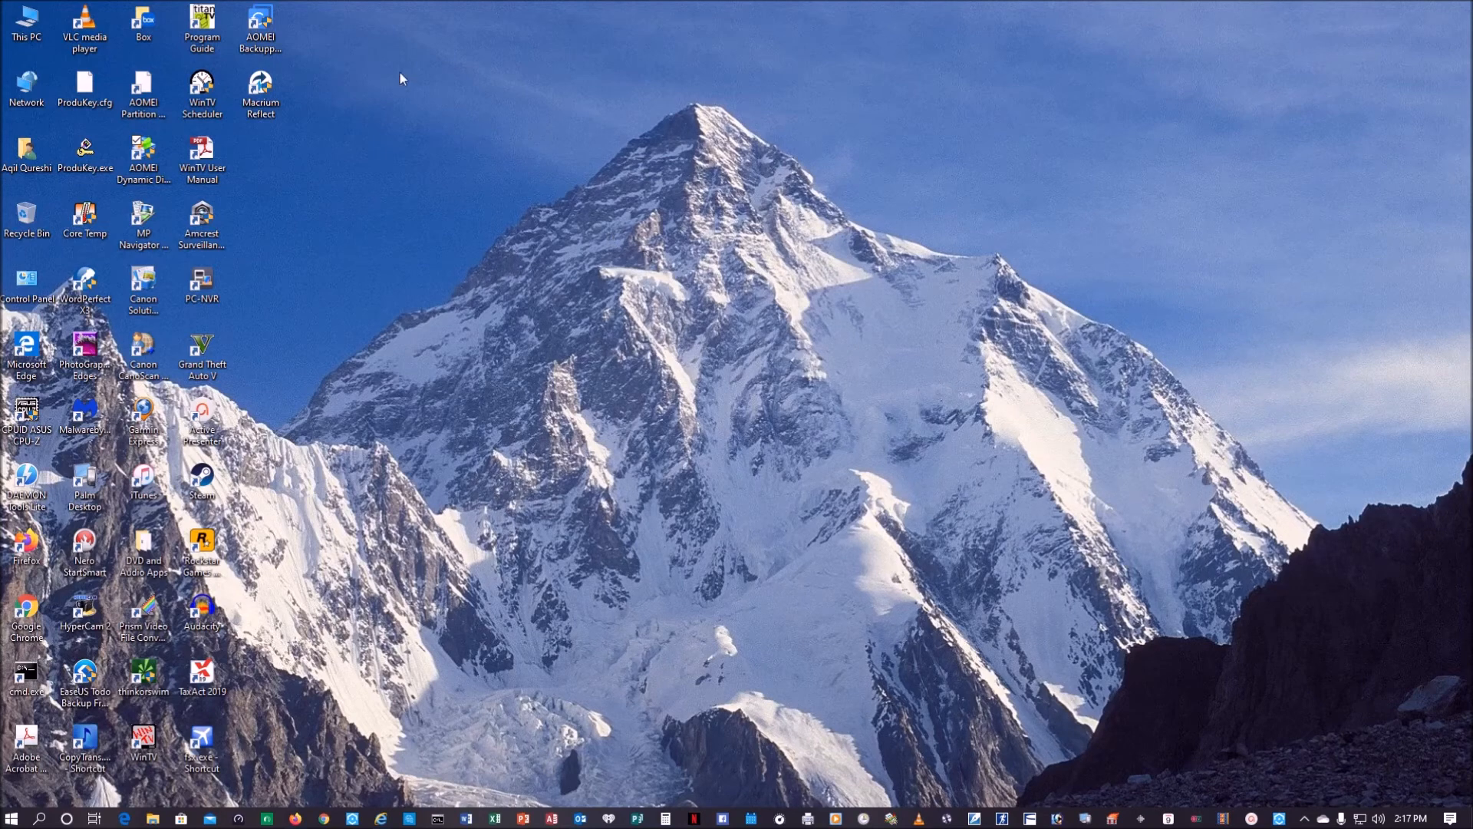
Step: Launch AOMEI Backupper Standard from the desktop
left_click(277, 28)
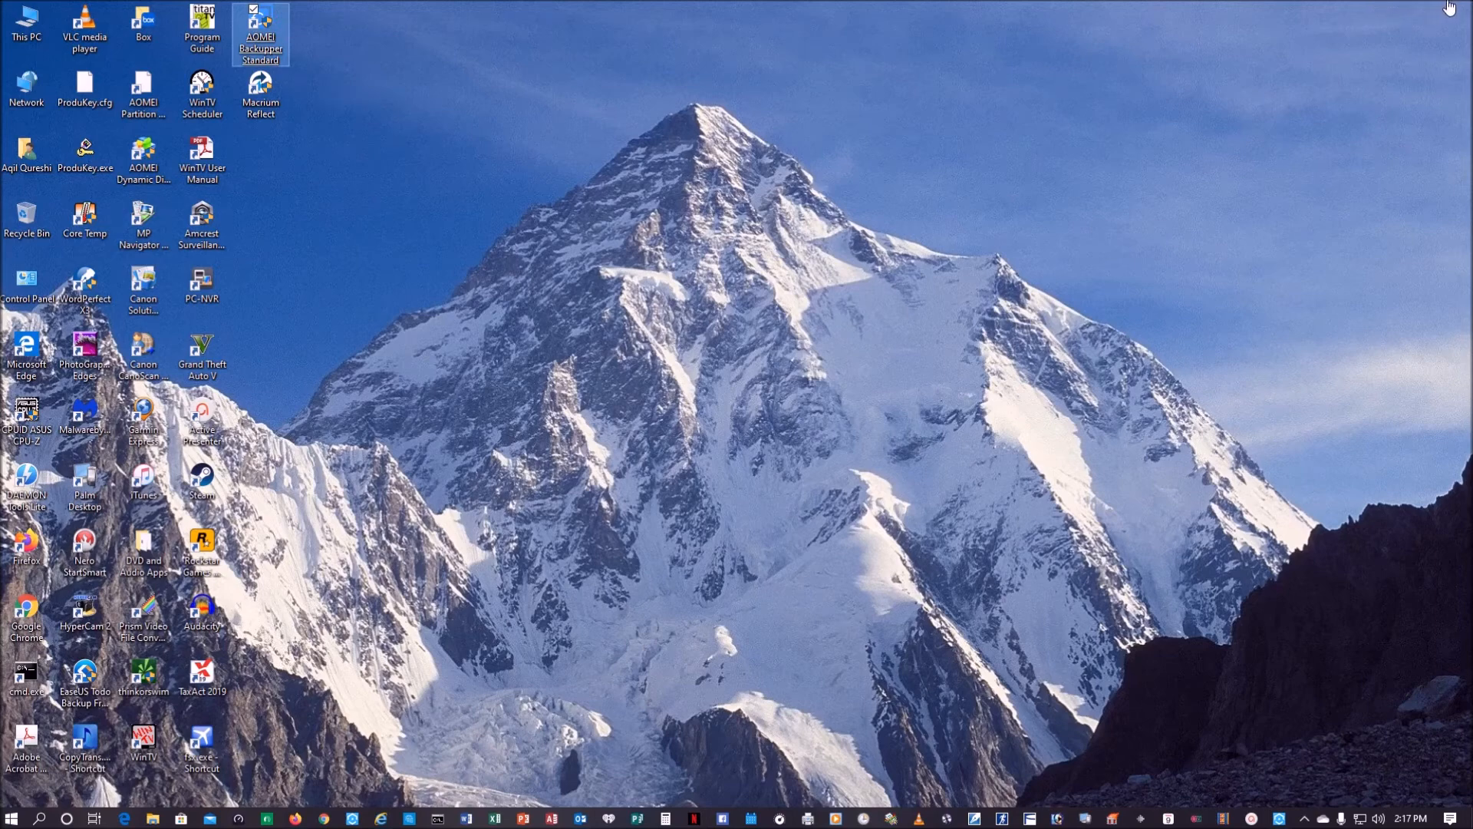
left_click(631, 520)
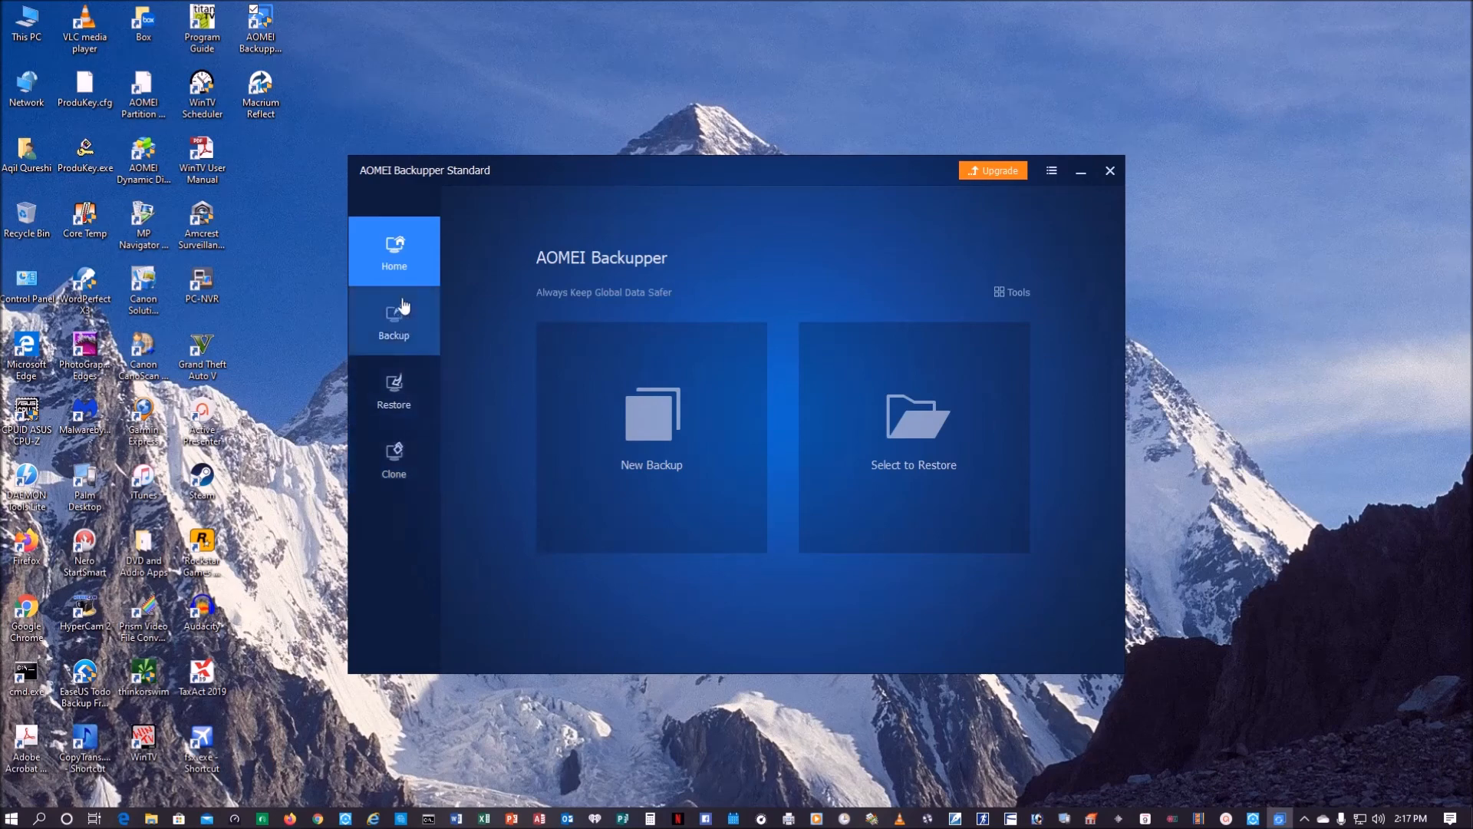
Step: Review the backup types and the clone options in AOMEI Backupper, return to its home page and close the program
left_click(643, 418)
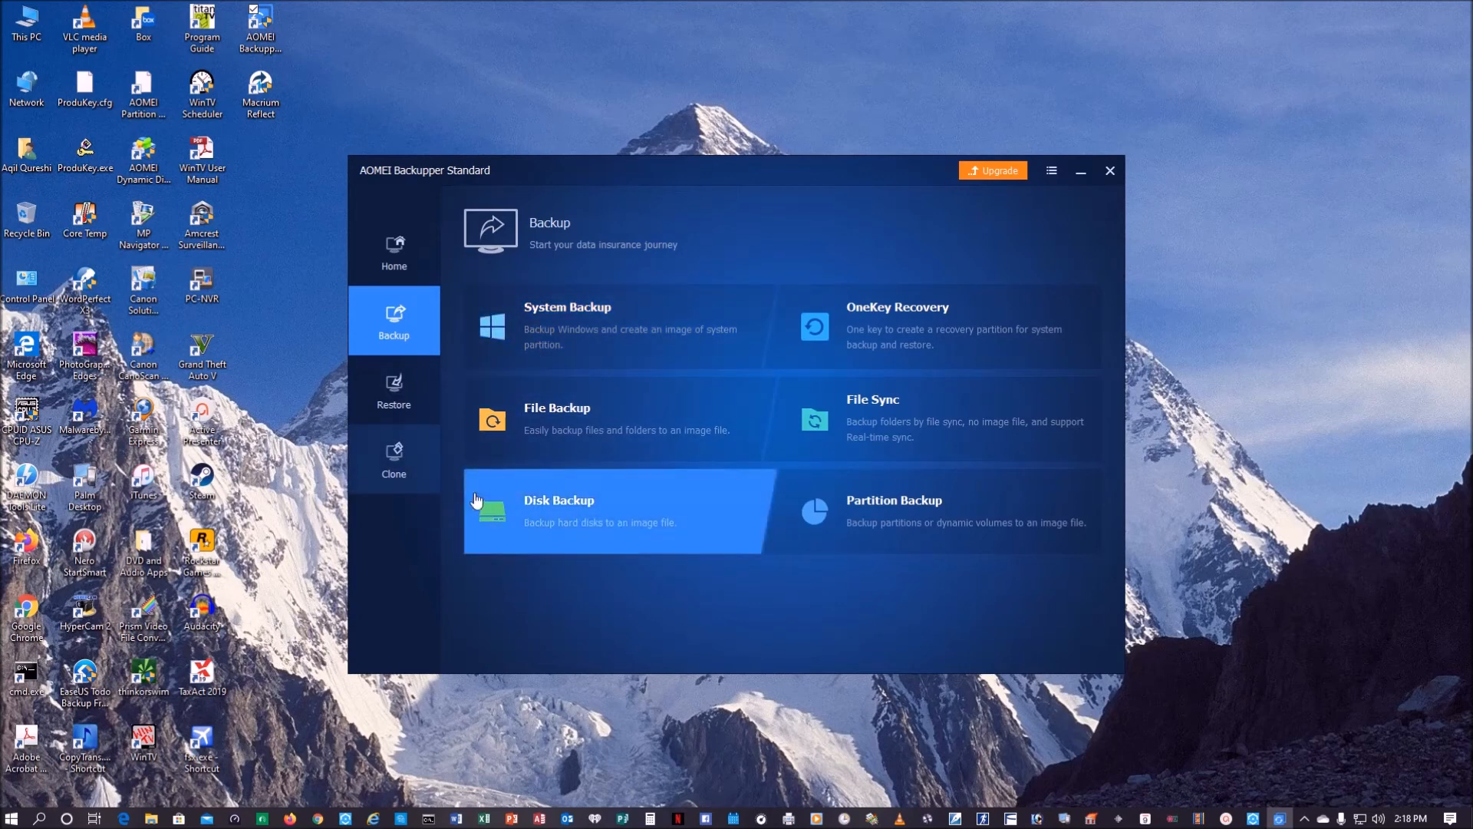
left_click(391, 462)
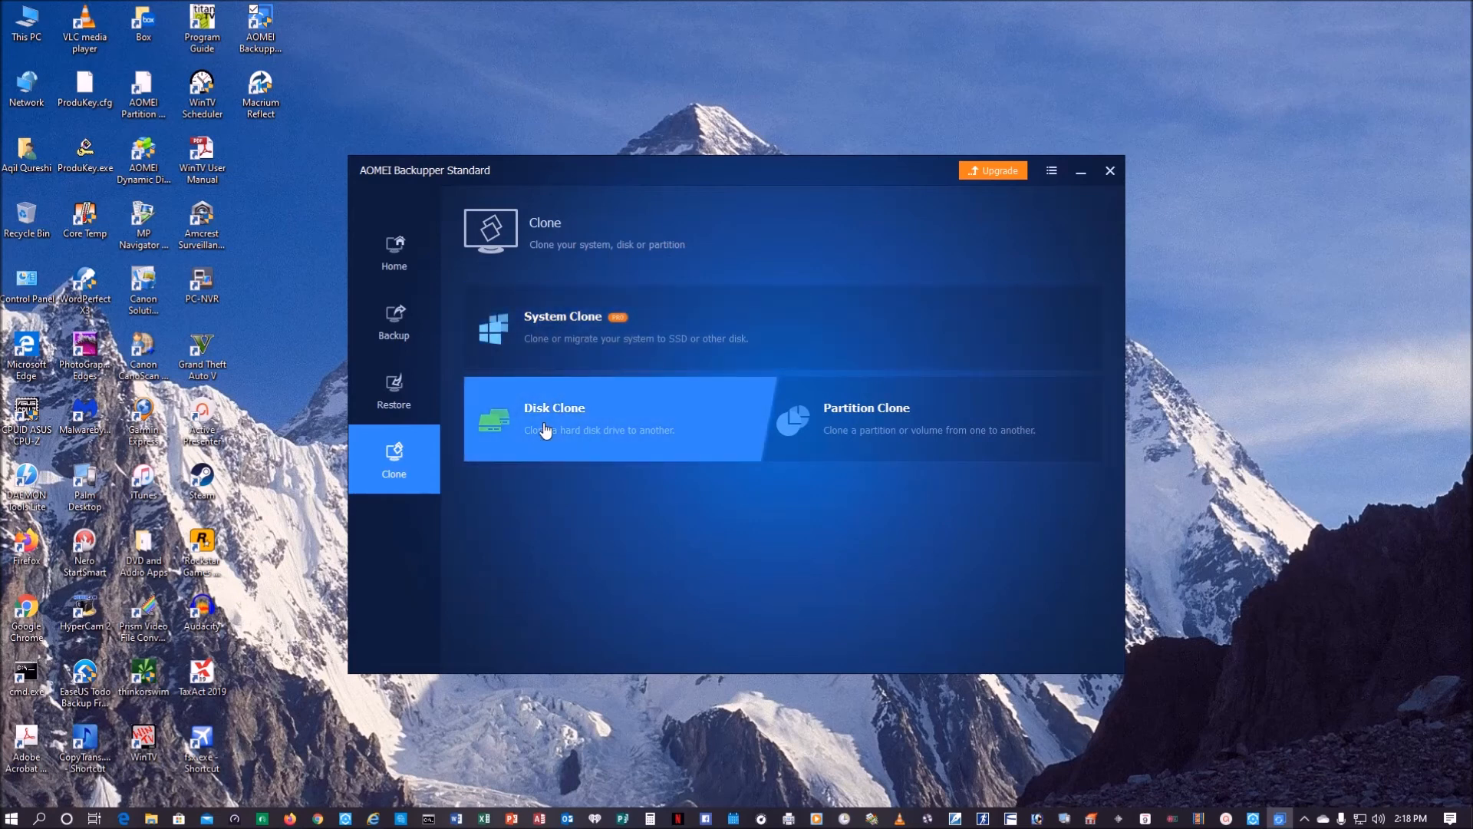
left_click(389, 247)
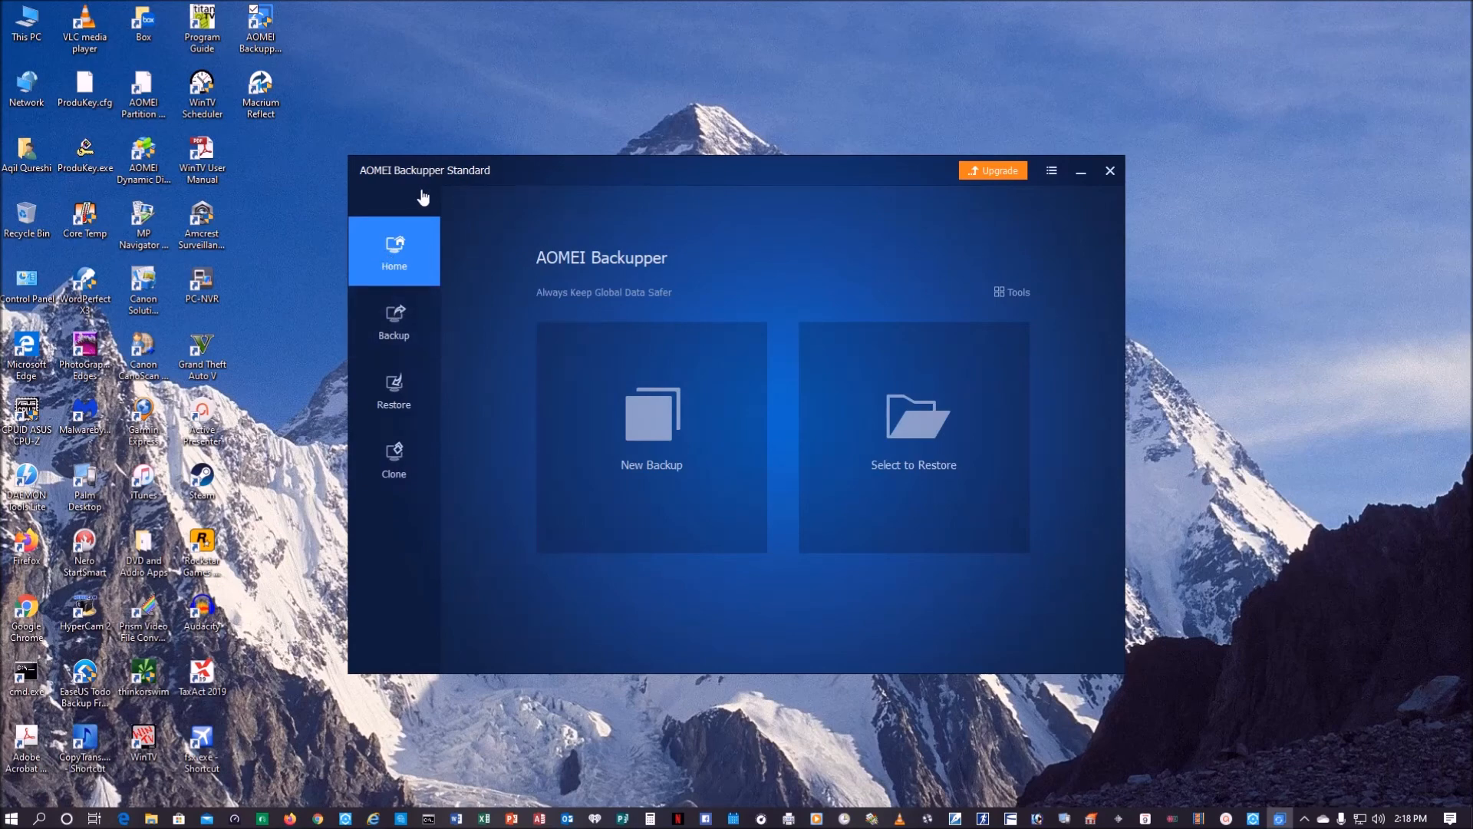
left_click(1111, 172)
Step: Launch Macrium Reflect from the desktop, review the clone setup for GPT Disk 1, and cancel it
double_click(270, 102)
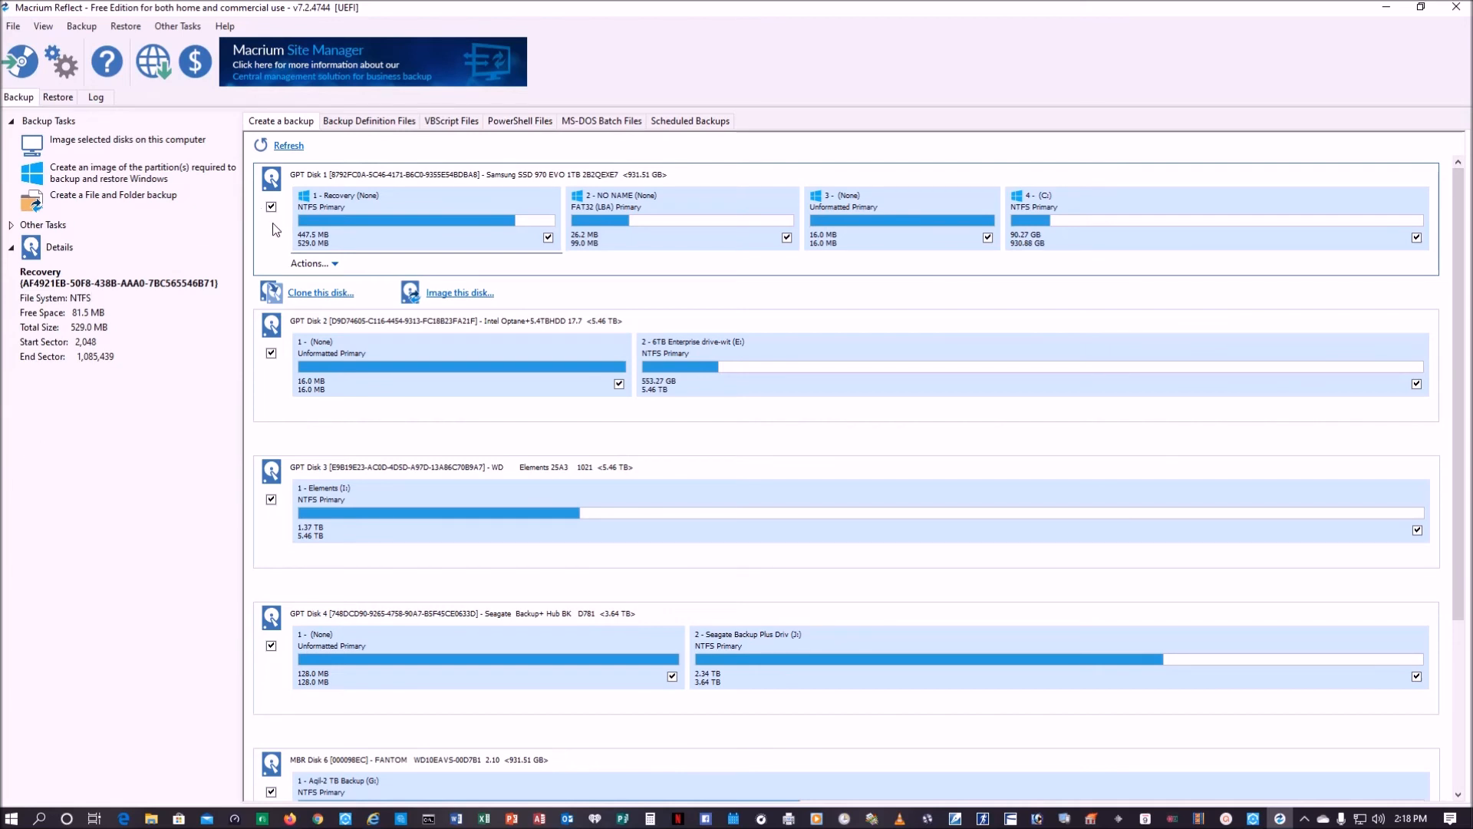
left_click(311, 294)
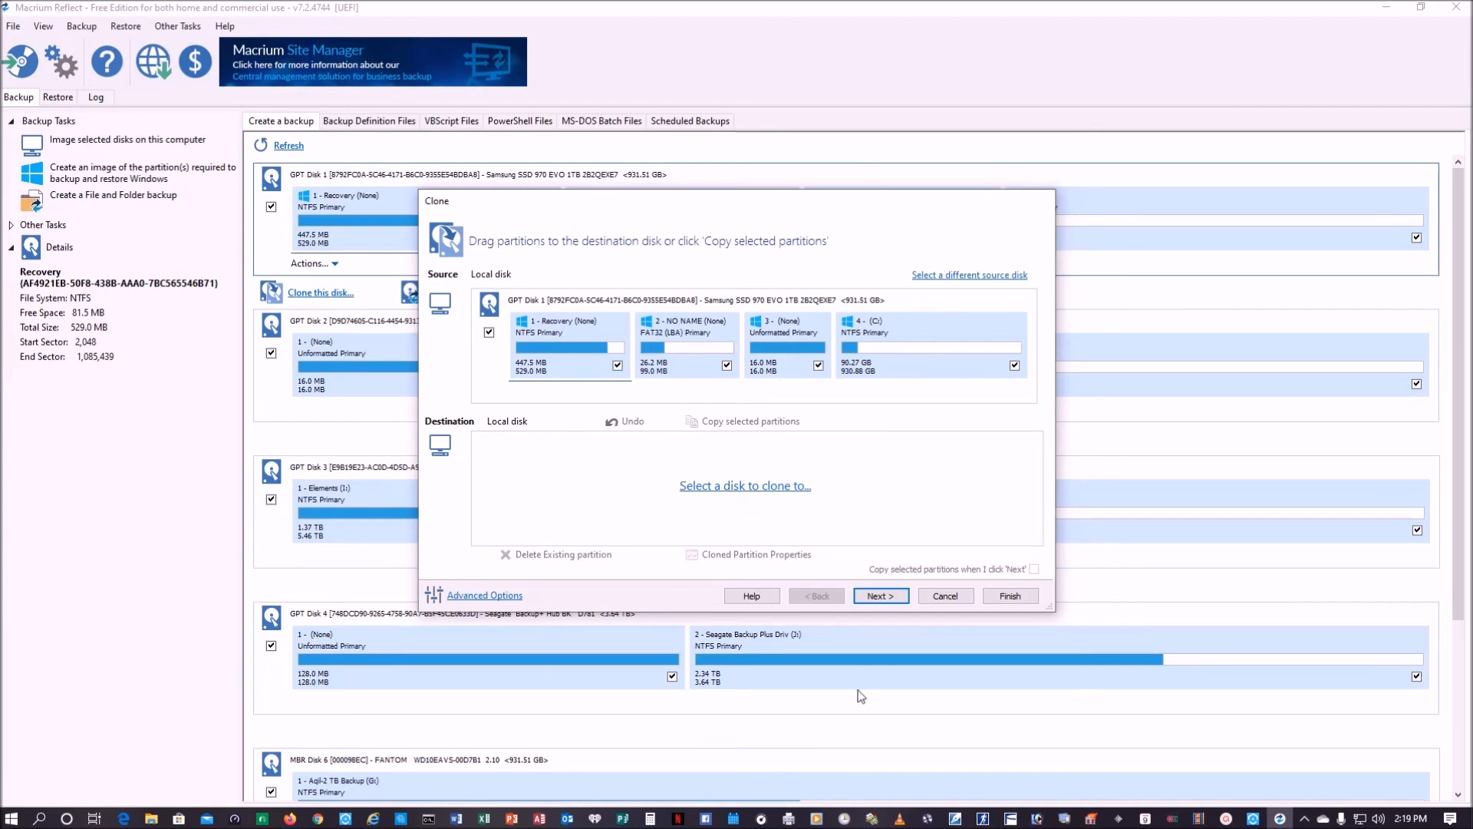
left_click(944, 597)
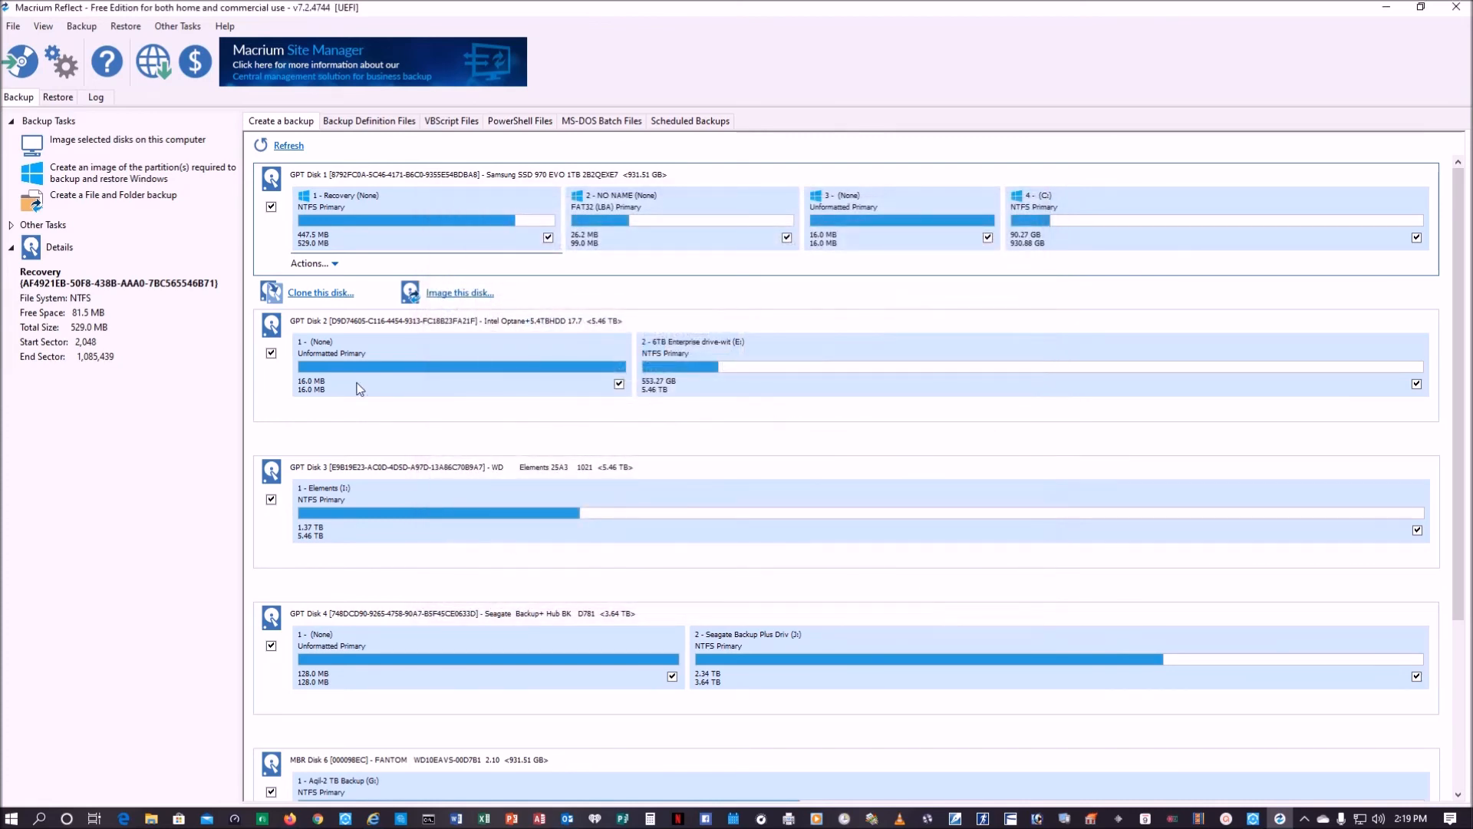
Step: Review the disk image source and destination settings for GPT Disk 1, cancel the setup and close Macrium Reflect
left_click(458, 294)
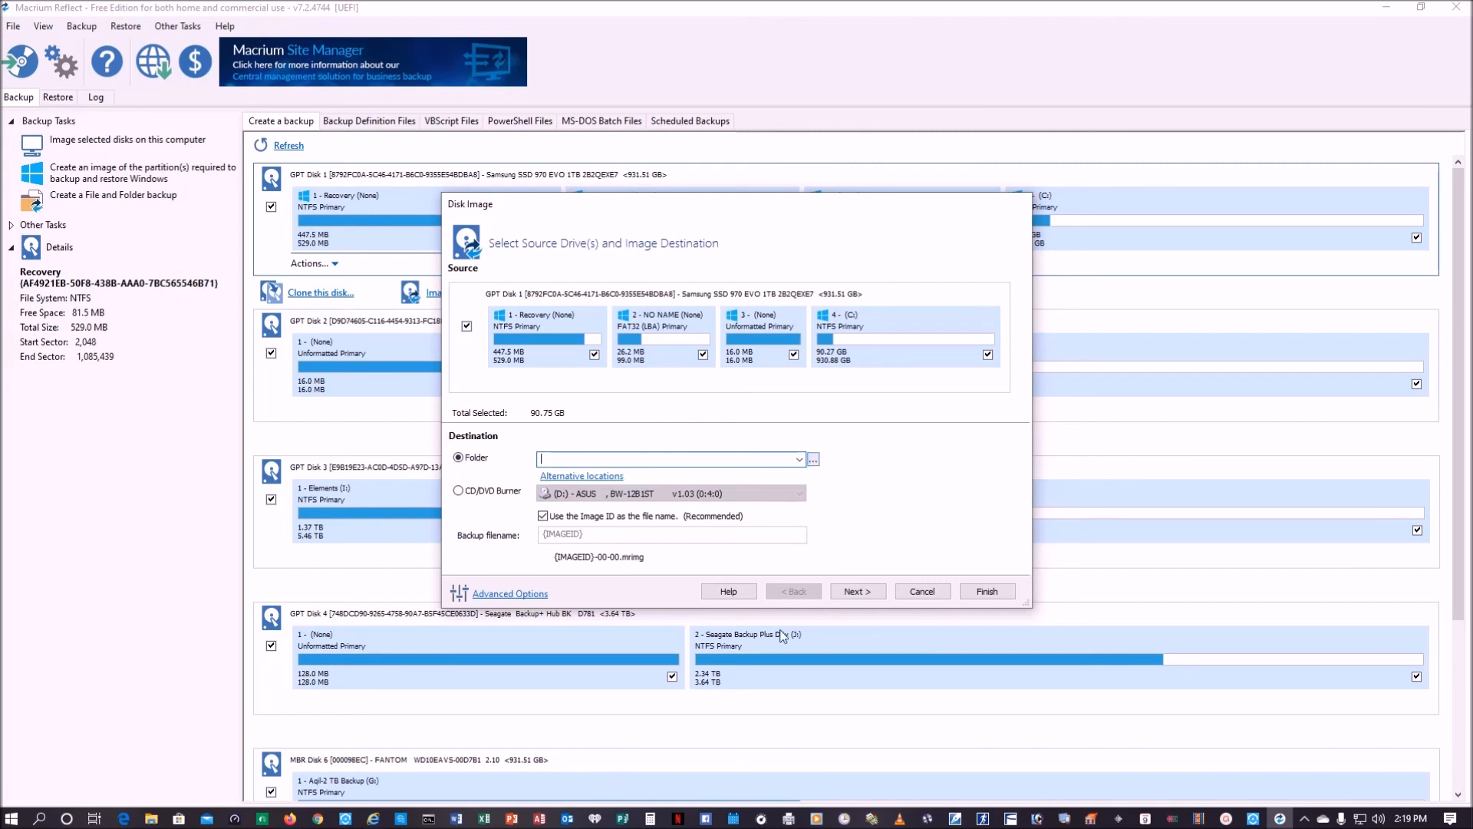
left_click(921, 591)
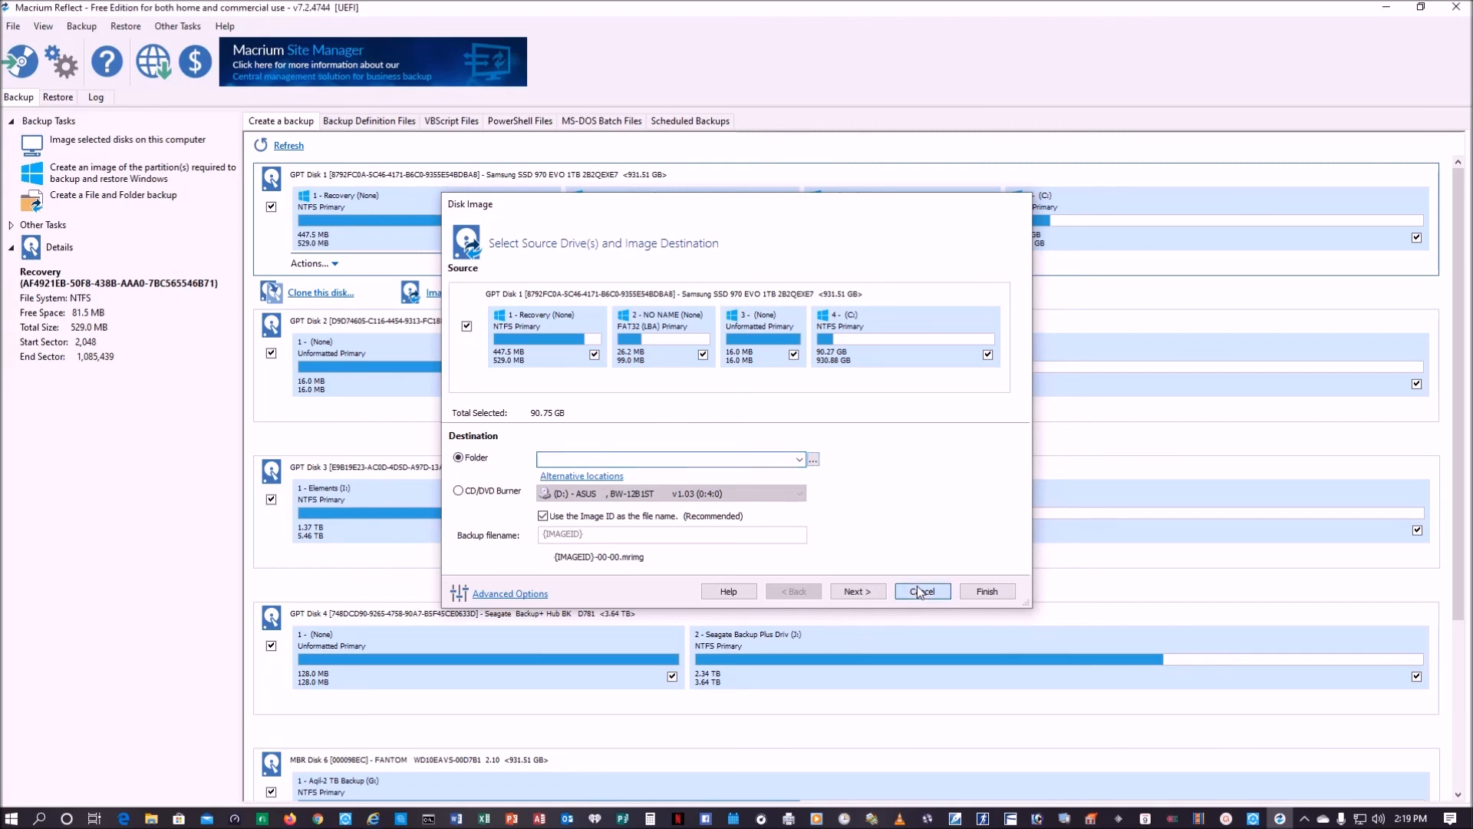
left_click(1456, 7)
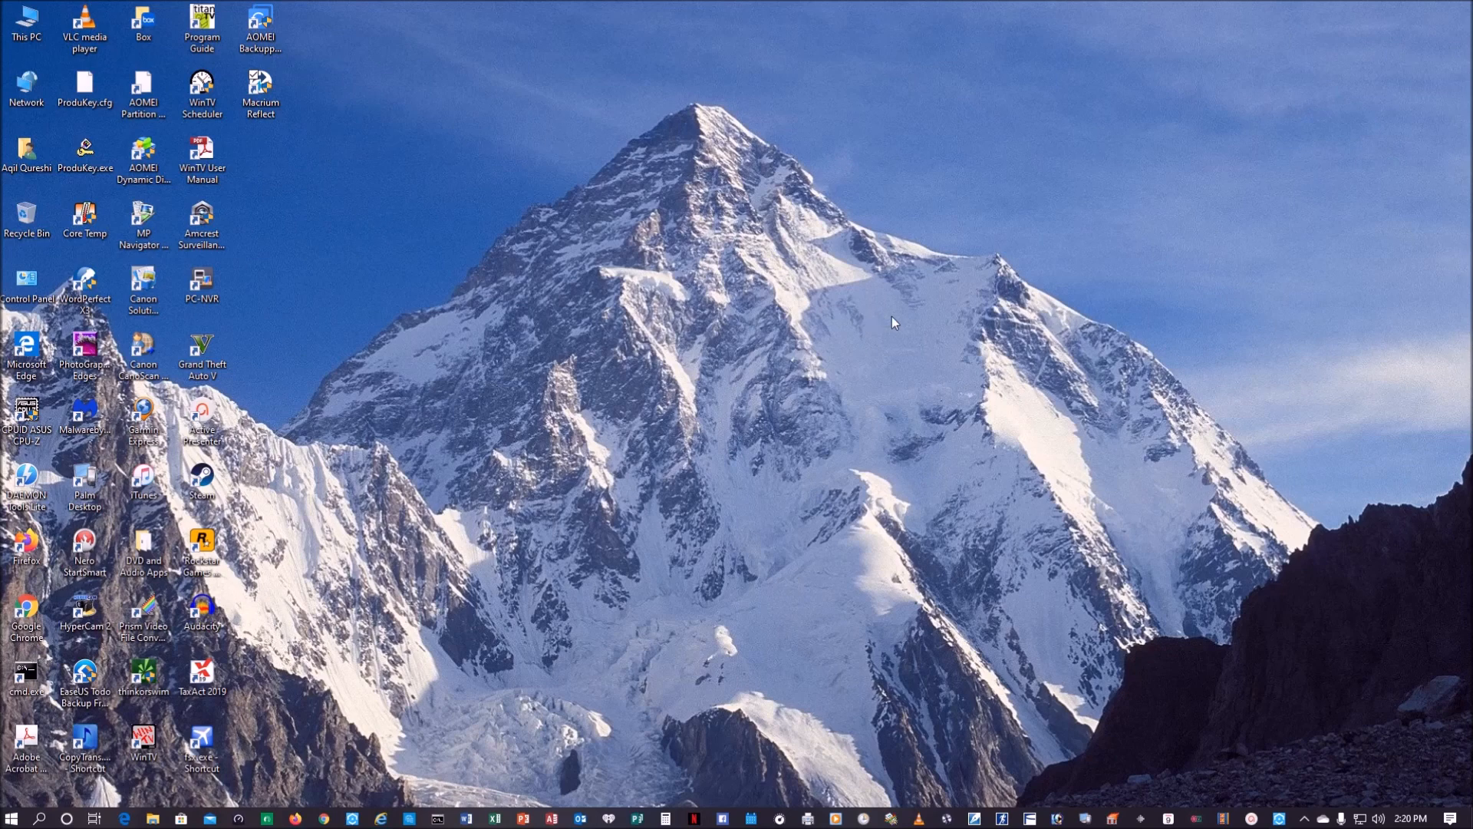
double_click(33, 34)
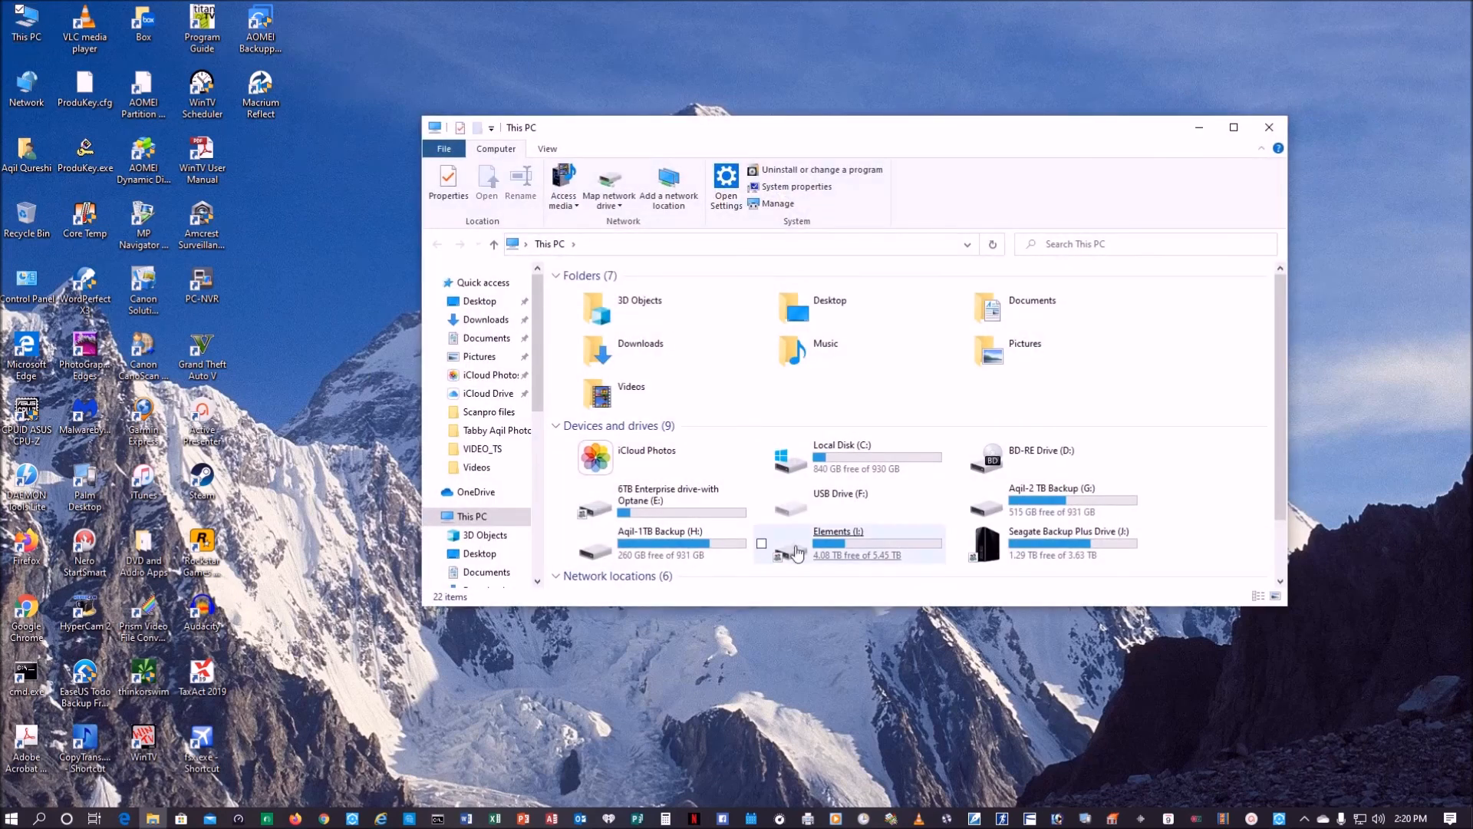
double_click(1056, 493)
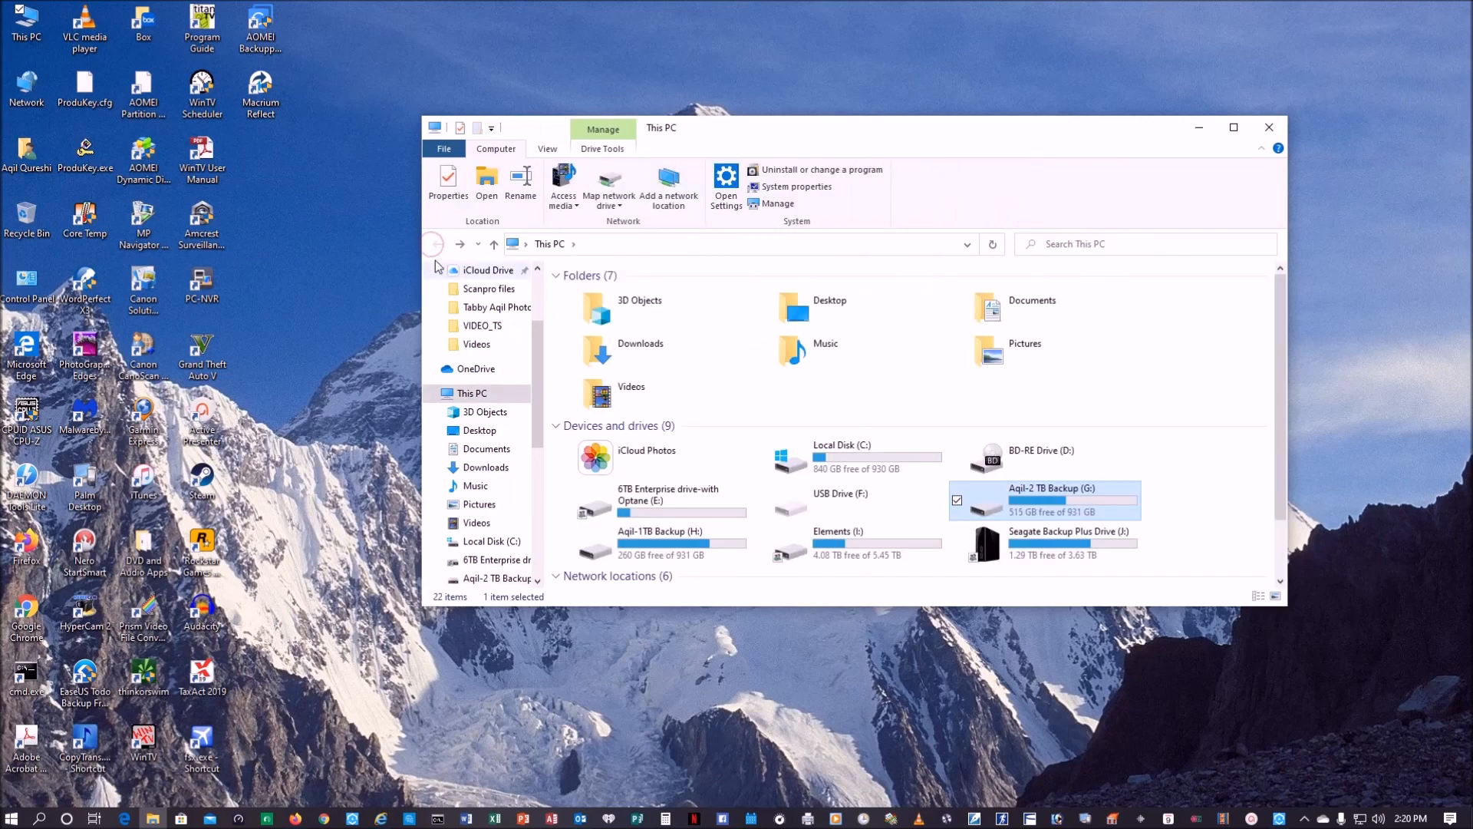
double_click(714, 546)
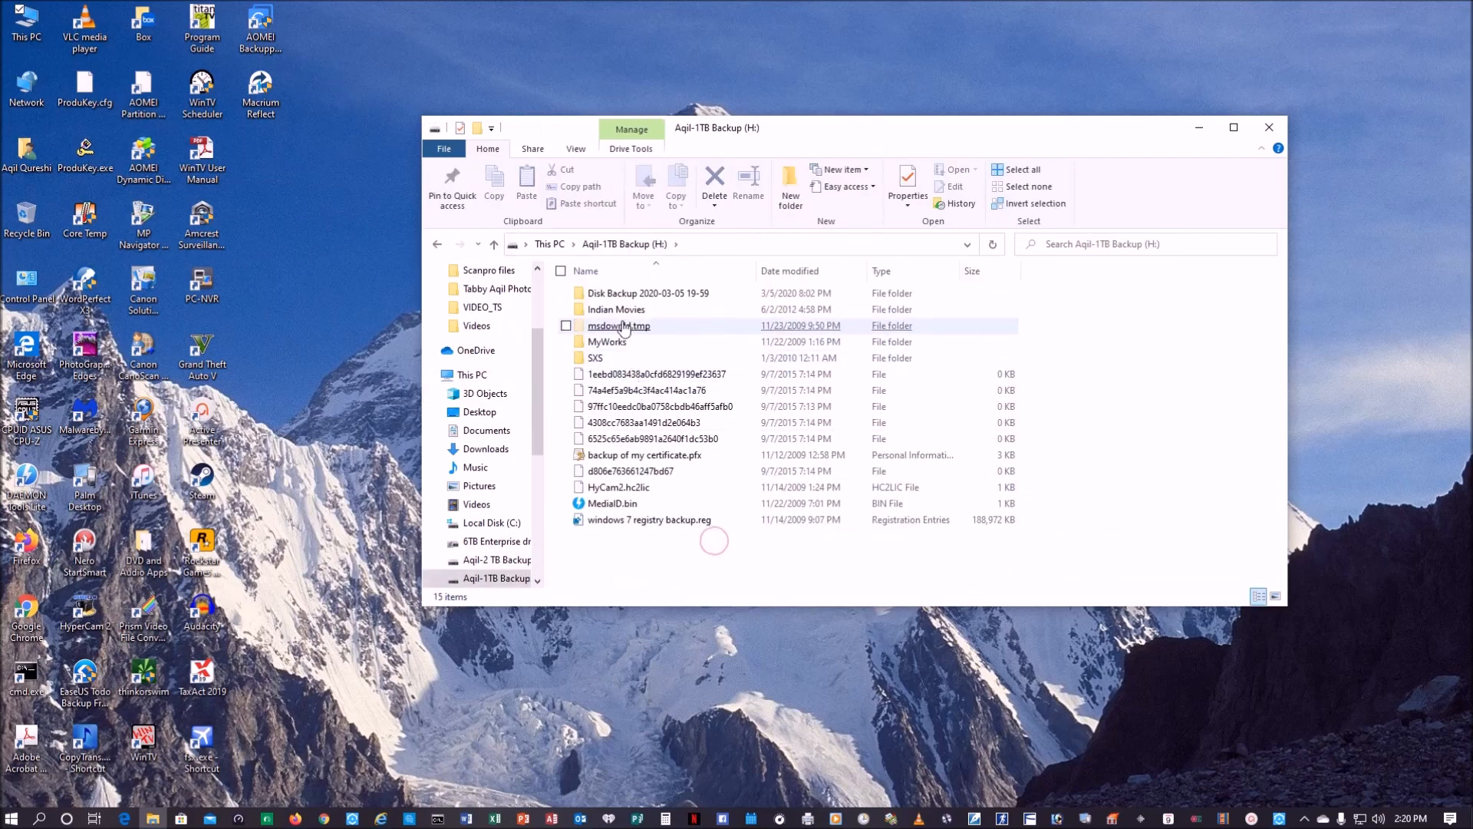
left_click(624, 297)
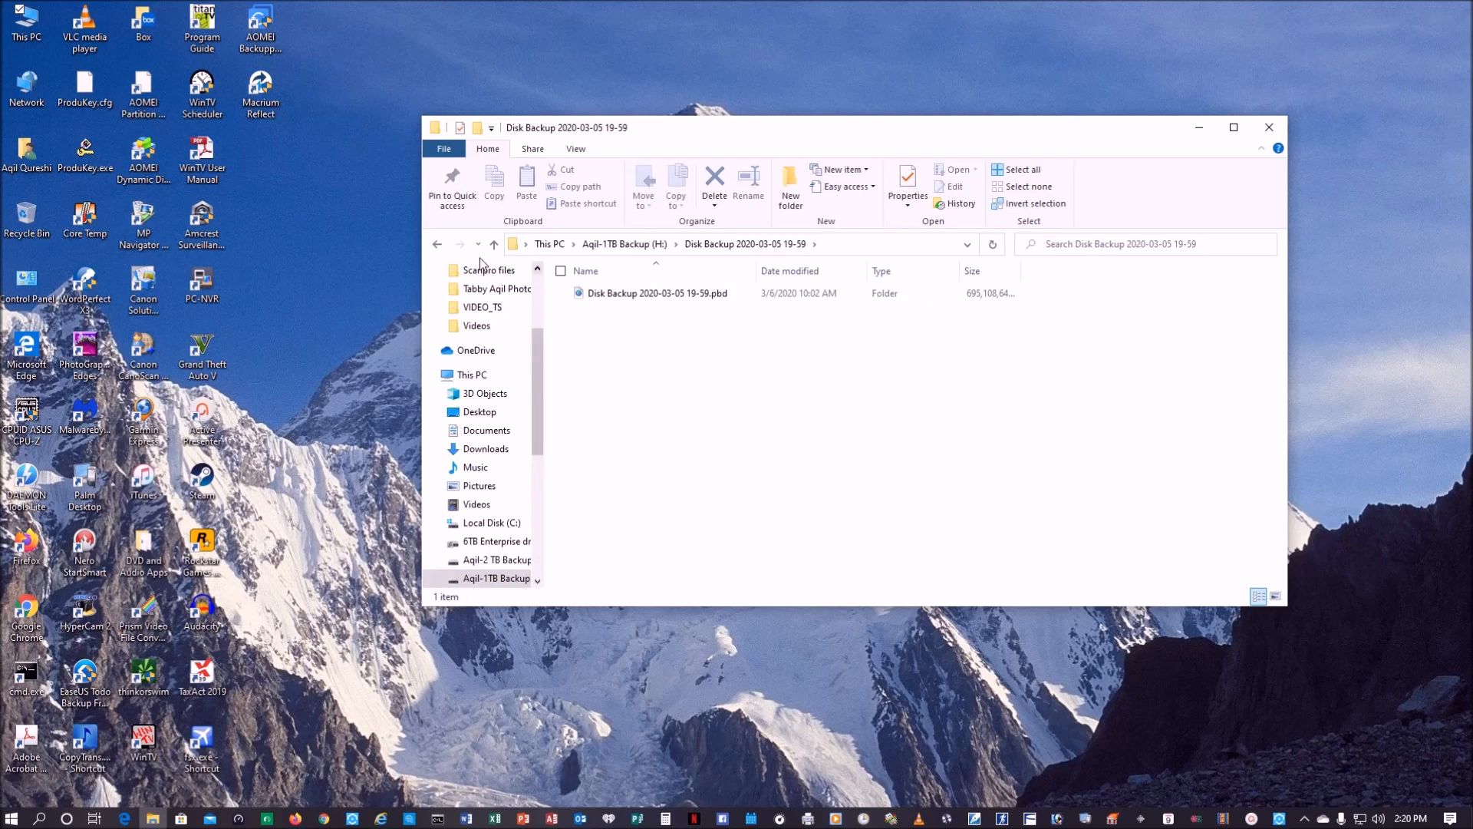
left_click(437, 242)
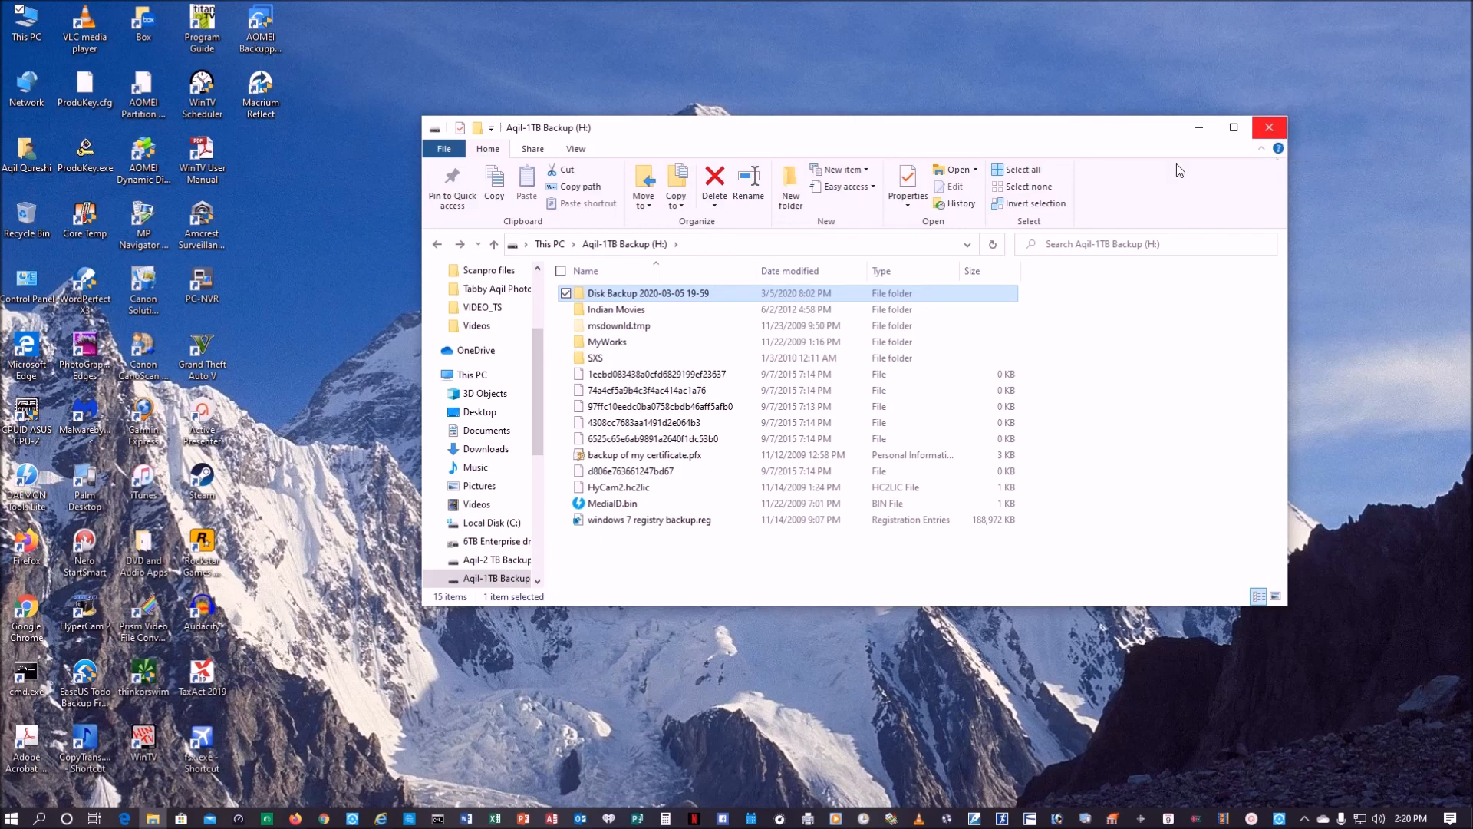
left_click(1269, 129)
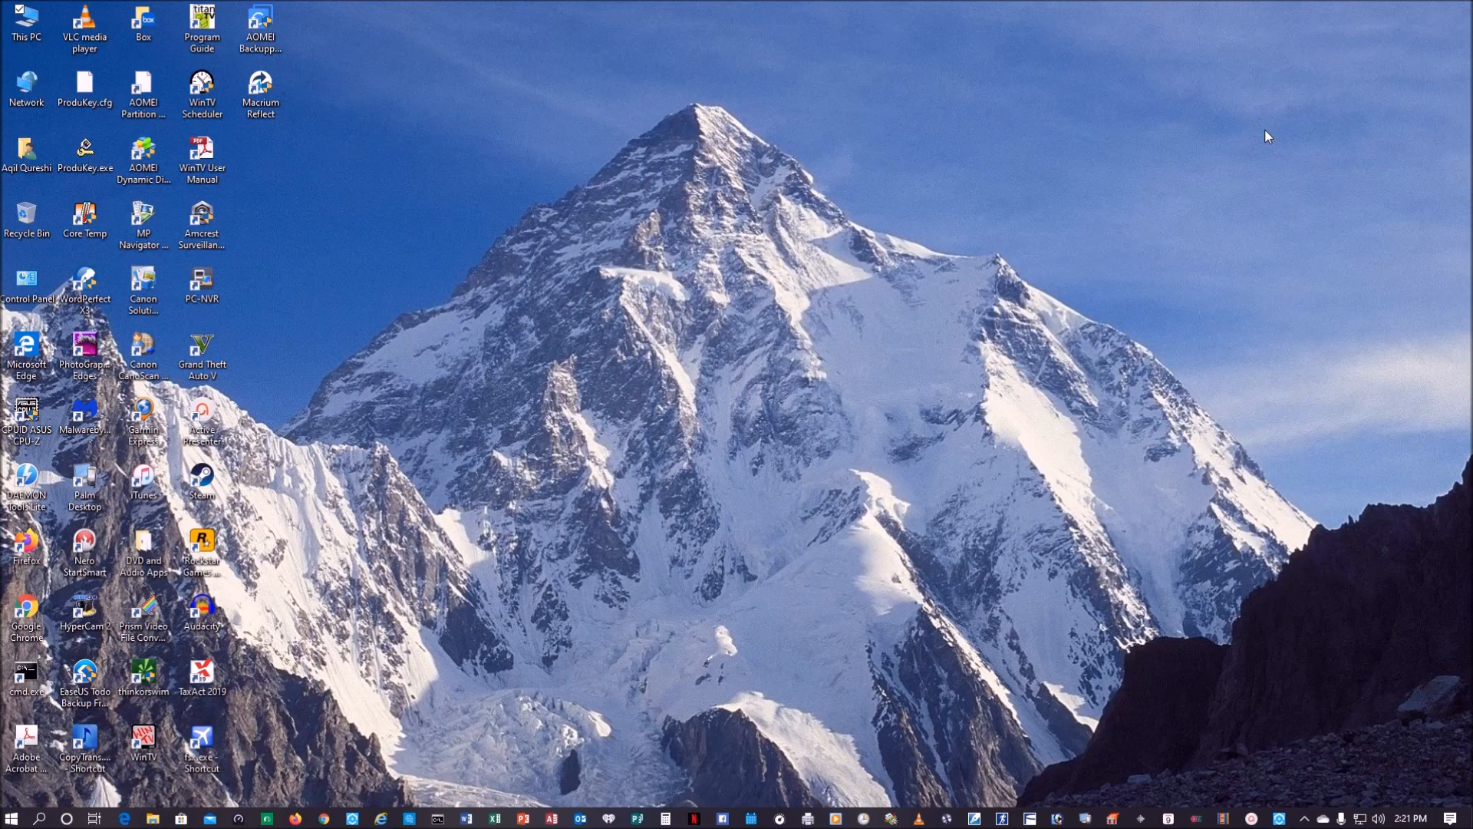